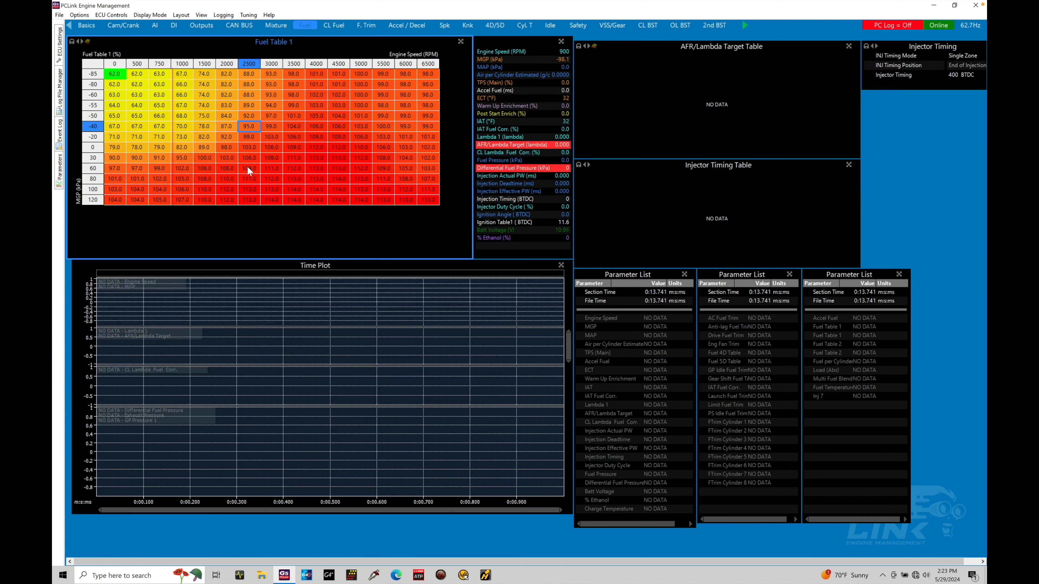
Open the PC logging settings in Logging Setup and review the available logging rates, keeping 40 Hz
click(226, 15)
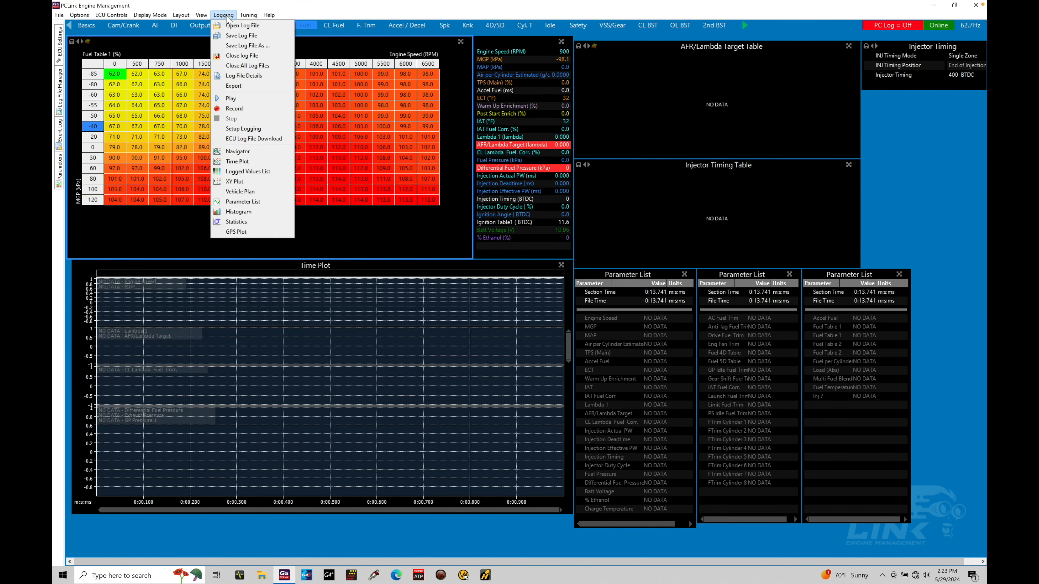
click(238, 129)
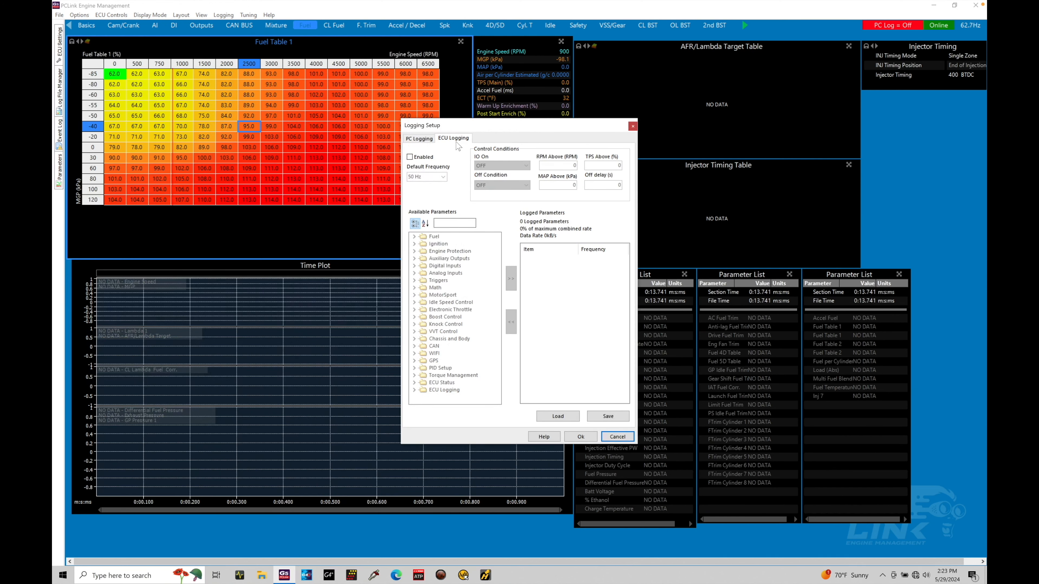
click(428, 145)
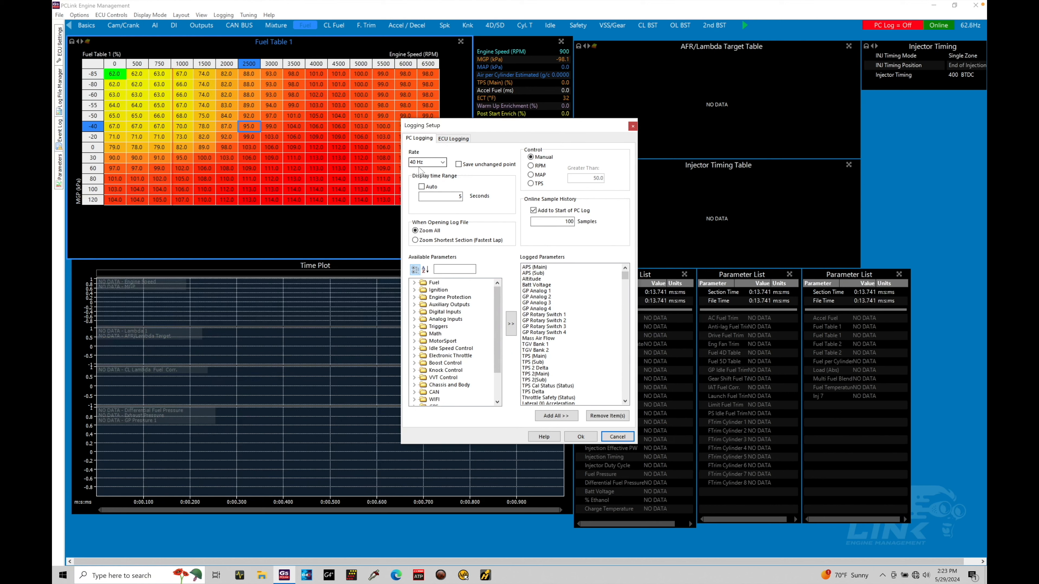
click(442, 163)
scroll(445, 183, down, 1)
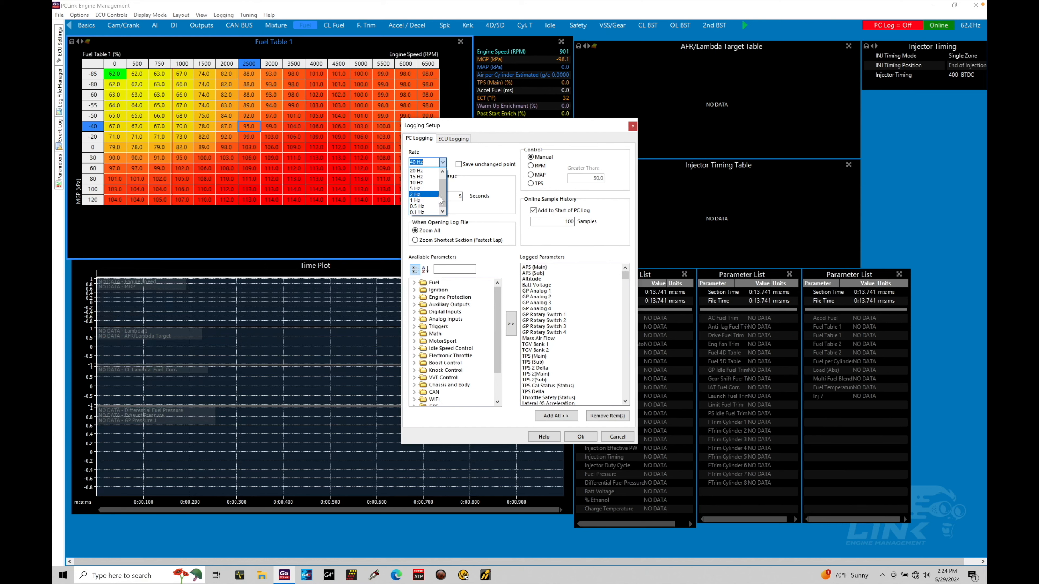
drag(443, 196, 443, 181)
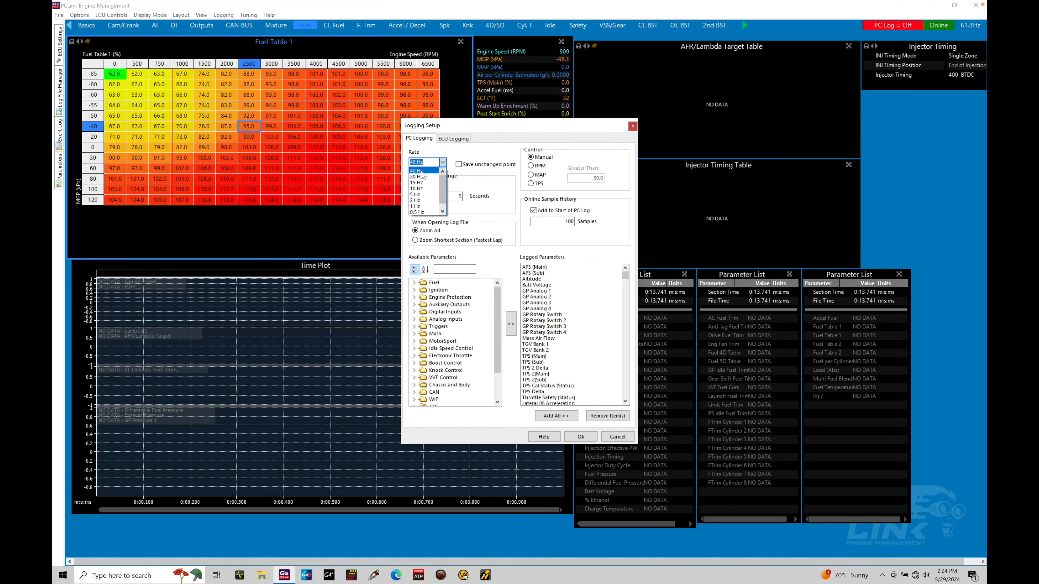
click(452, 153)
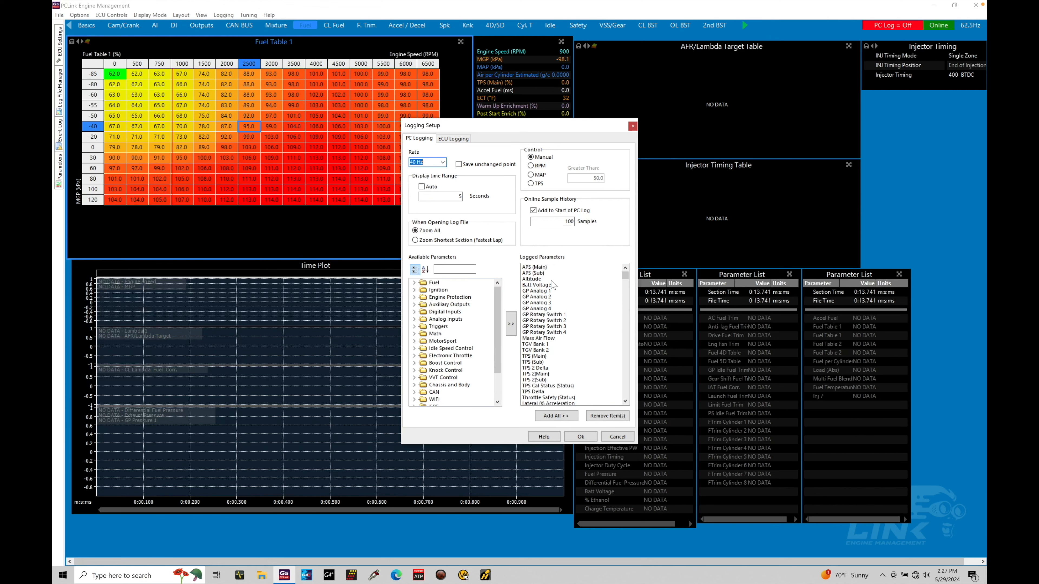
Sort the available PC logging parameters alphabetically, and try a multi-selection from % Ethanol through AC Clutch (Status)
mouse_move(623, 275)
mouse_down()
mouse_move(617, 409)
mouse_move(628, 273)
mouse_up()
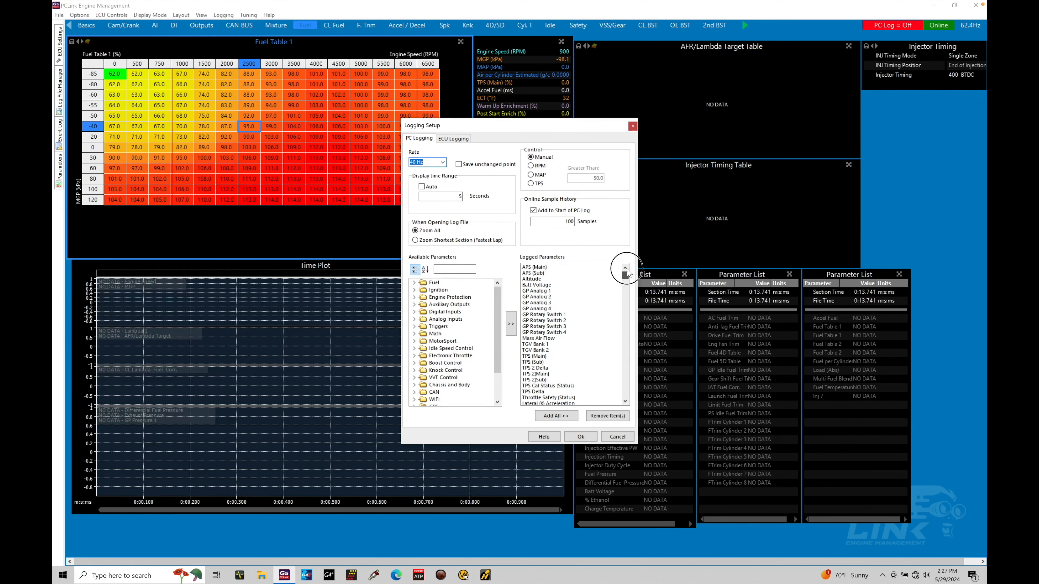
click(425, 270)
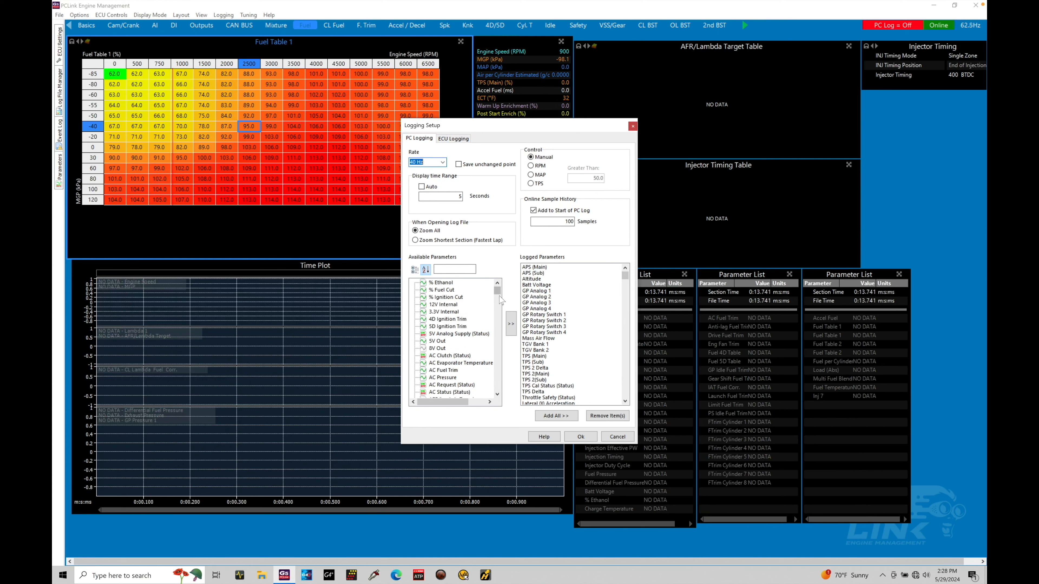
click(455, 286)
shift+click(441, 290)
key(shift+Down)
key(shift+Down)
key(shift+Down)
key(shift+Down)
key(shift+Down)
key(shift+Down)
key(shift+Down)
key(shift+Down)
key(shift+Down)
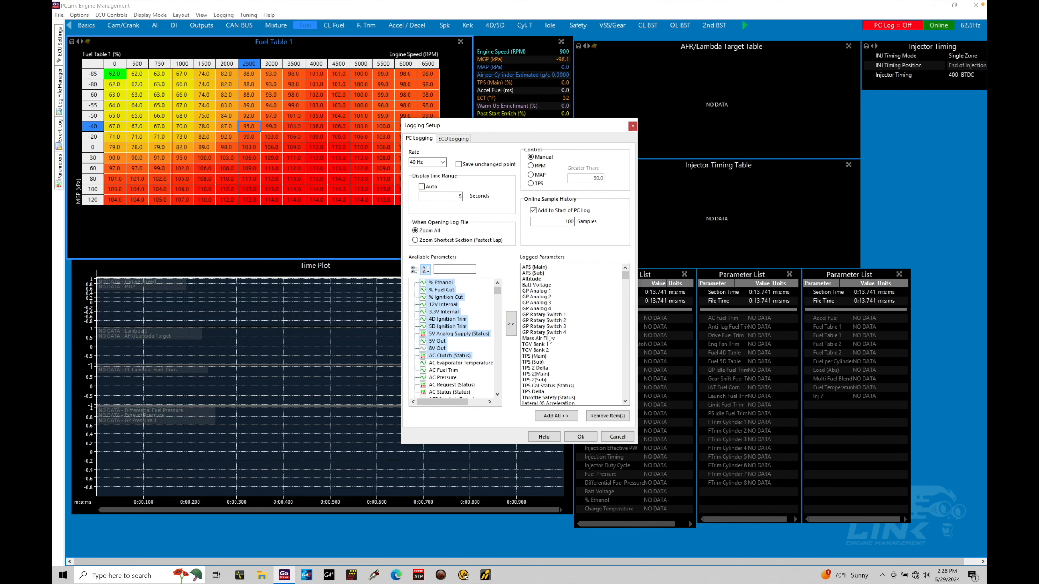
click(456, 330)
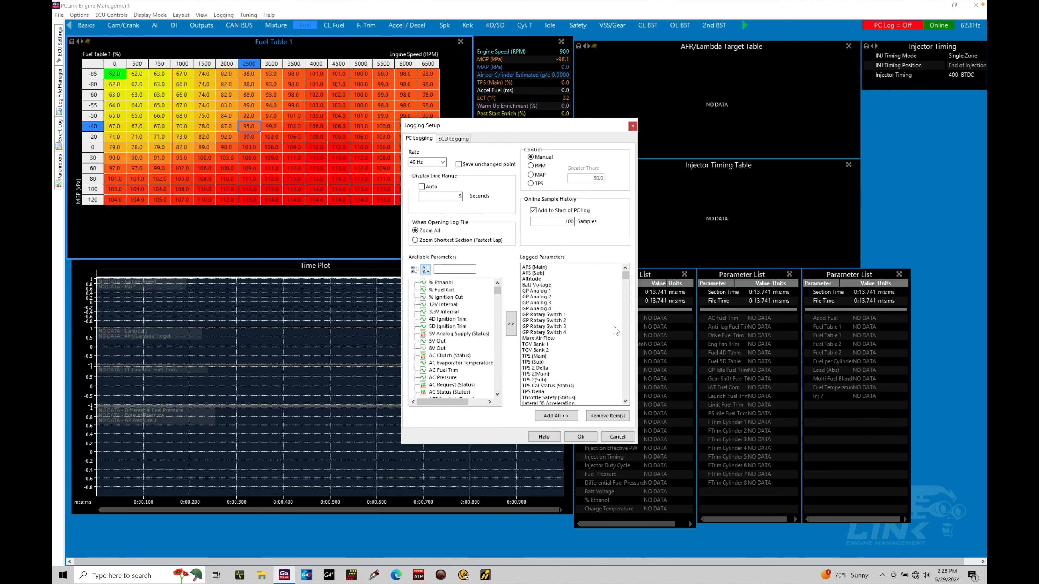
Try a range selection from Aux 10 (Status) through Aux 2 (Status) in the logged parameters, and accept the logging setup
drag(628, 280, 629, 291)
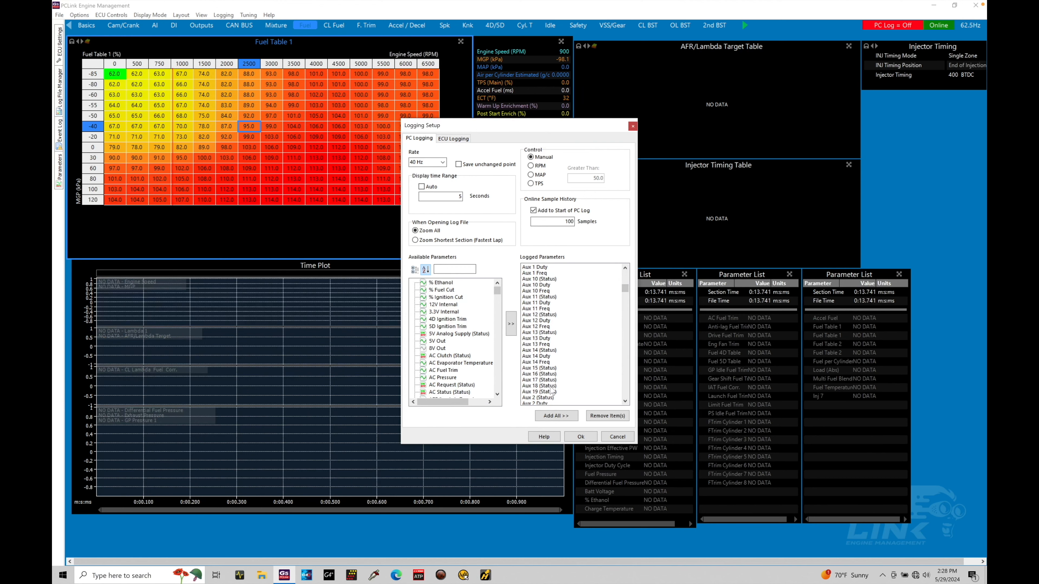
click(547, 286)
click(553, 280)
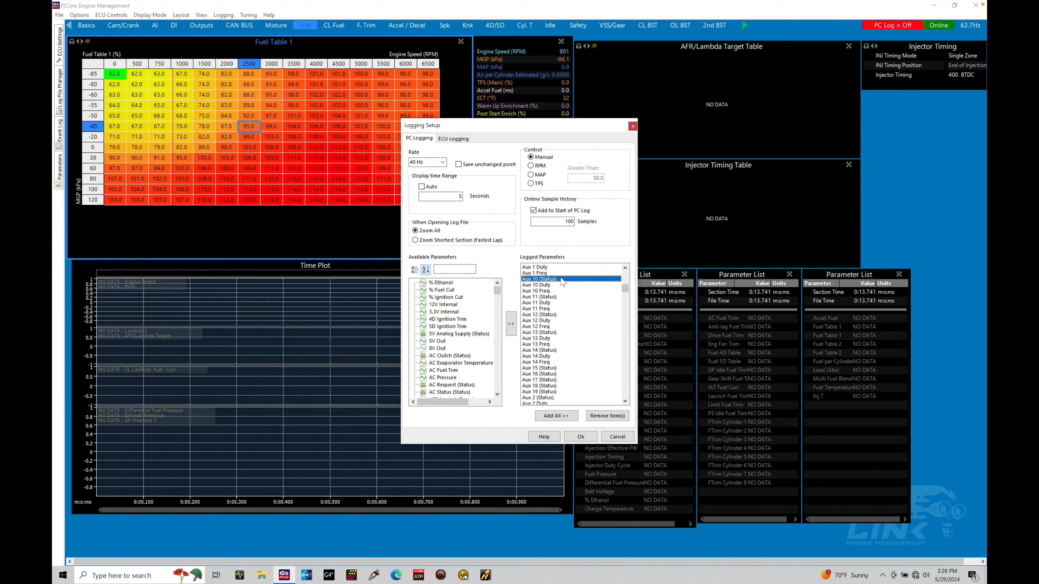
key(shift+Down)
key(shift+Down)
key(shift+Down)
key(shift+Down)
key(shift+Down)
key(shift+Down)
key(shift+Down)
key(shift+Down)
key(shift+Down)
key(shift+Down)
key(shift+Down)
key(shift+Down)
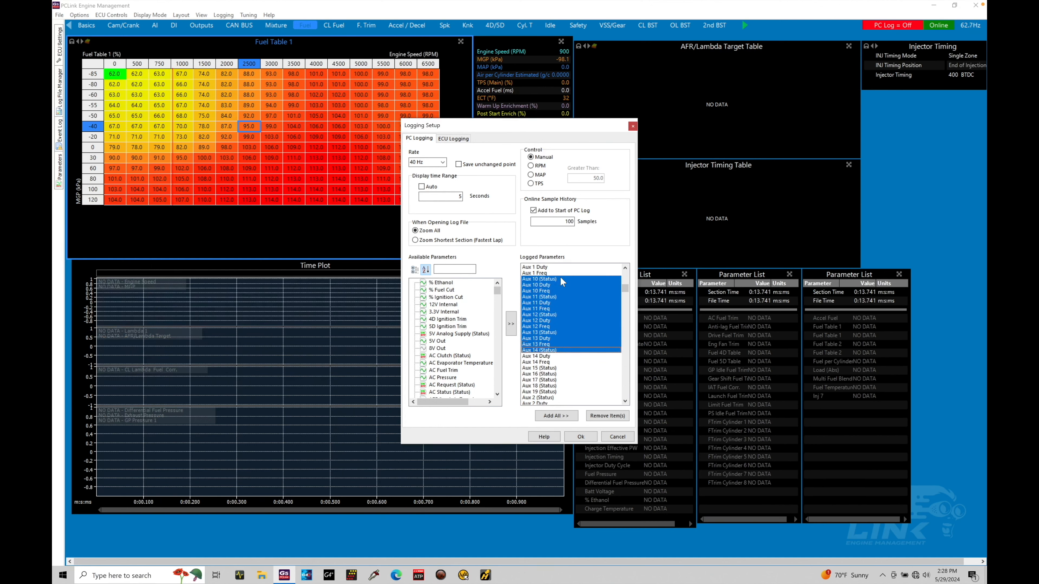
key(shift+Down)
key(shift+Down)
key(shift+Down)
key(shift+Down)
key(shift+Down)
key(shift+Down)
key(shift+Down)
key(shift+Down)
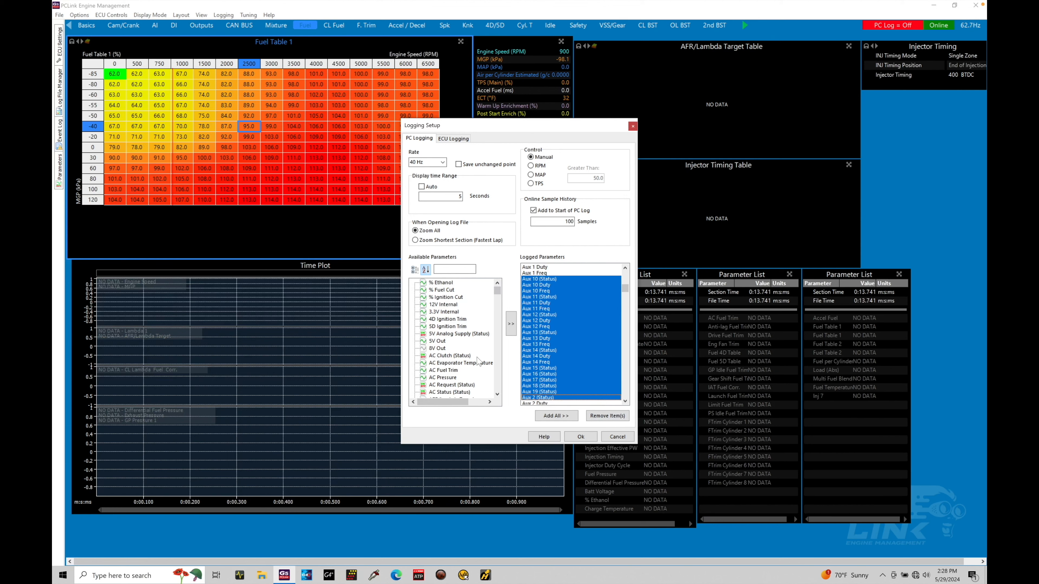
click(582, 327)
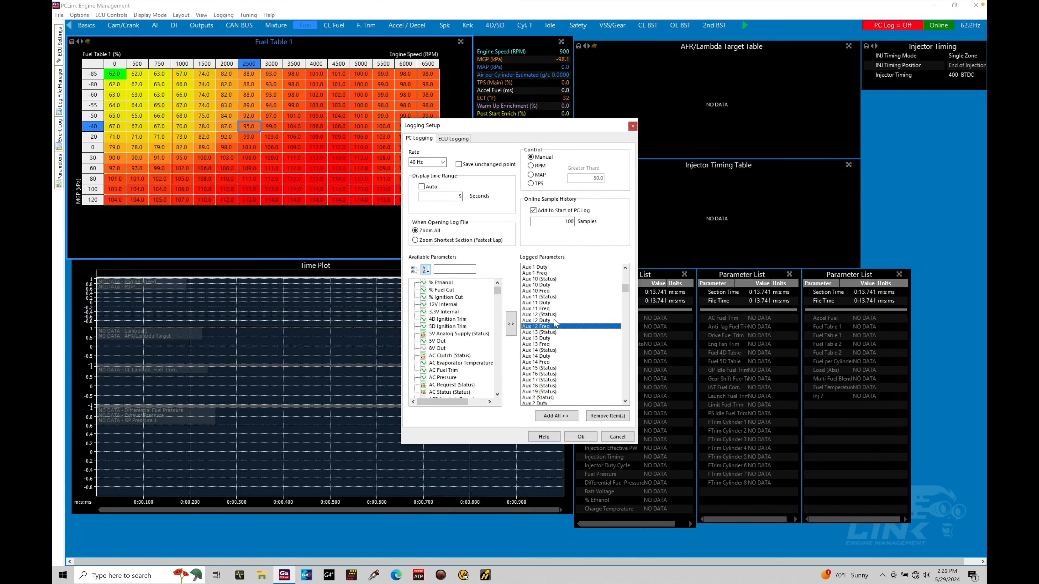
click(580, 438)
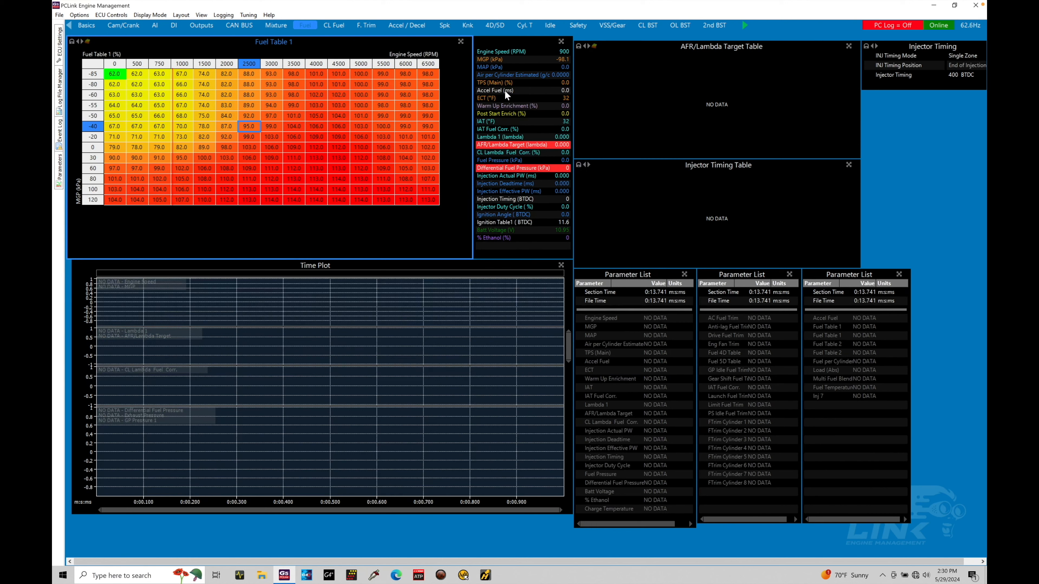
Start recording a PC log and stop it after about 42 seconds
click(231, 16)
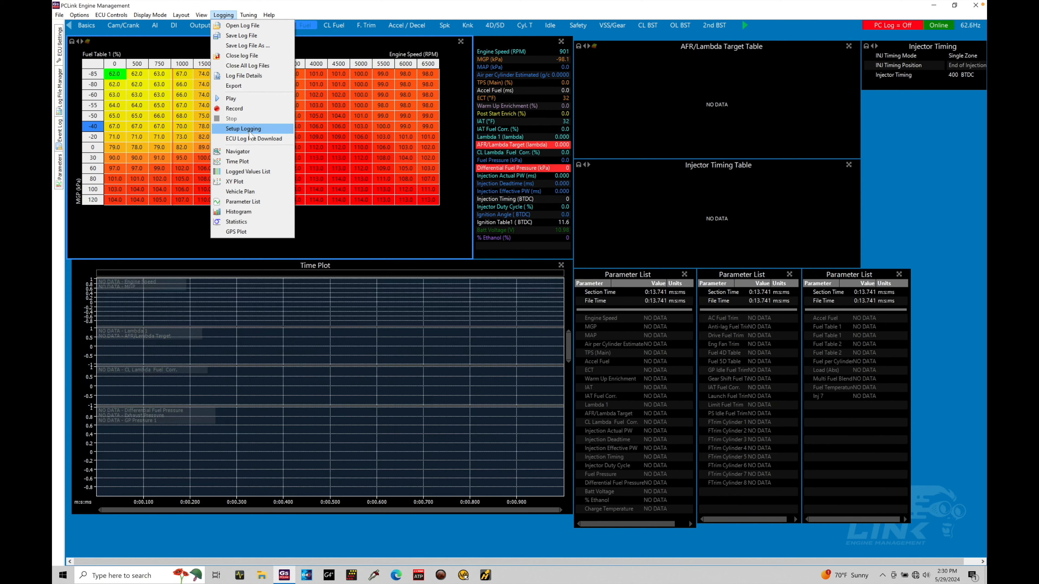
click(254, 112)
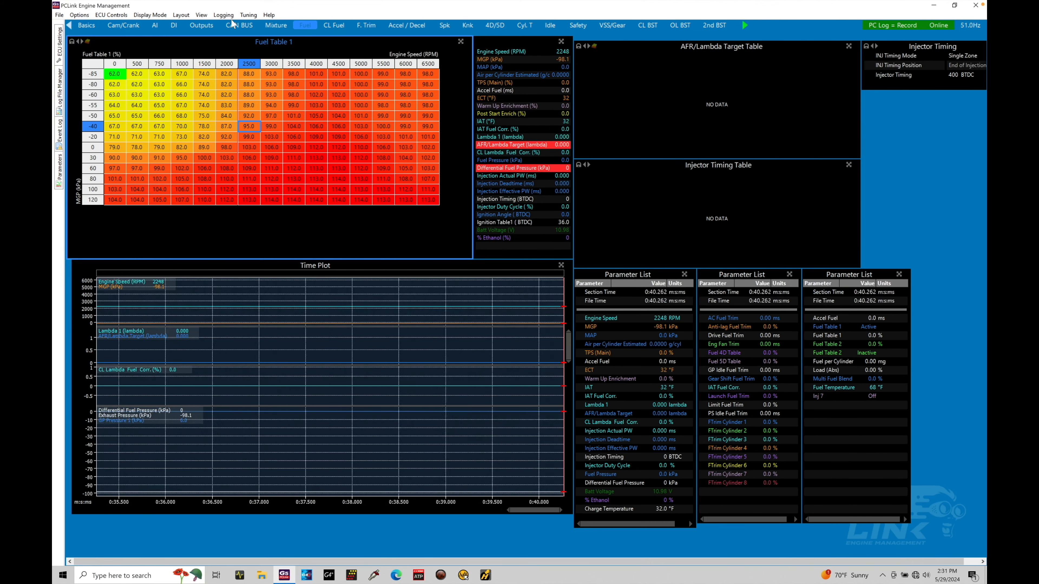
click(223, 15)
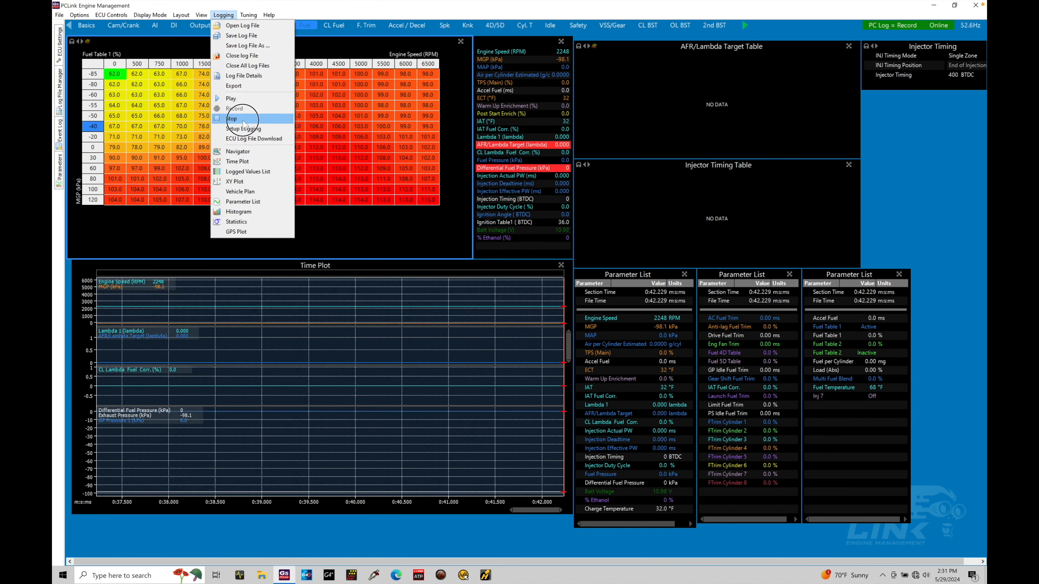
click(245, 120)
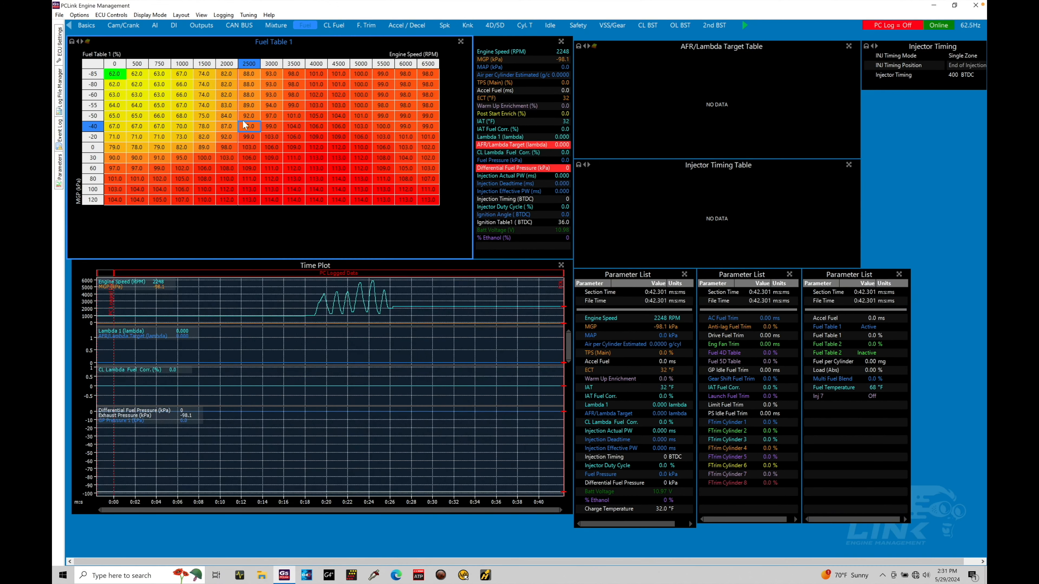
Move the time plot cursor across the engine speed peaks and dips between about 0:19 and 0:25 to examine the logged values
drag(250, 306, 372, 307)
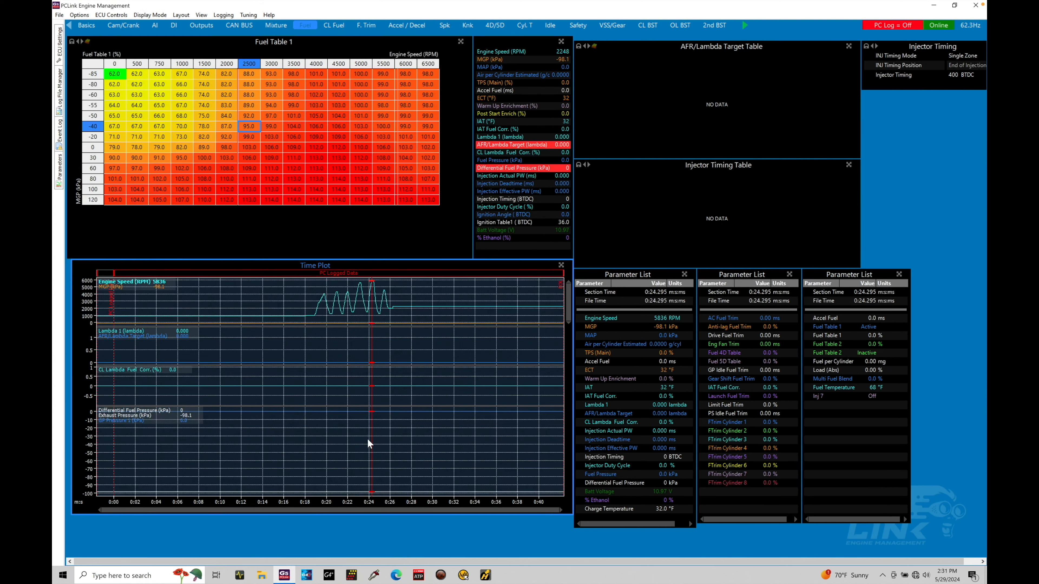
mouse_move(373, 342)
mouse_down()
mouse_move(255, 363)
mouse_move(323, 358)
mouse_up()
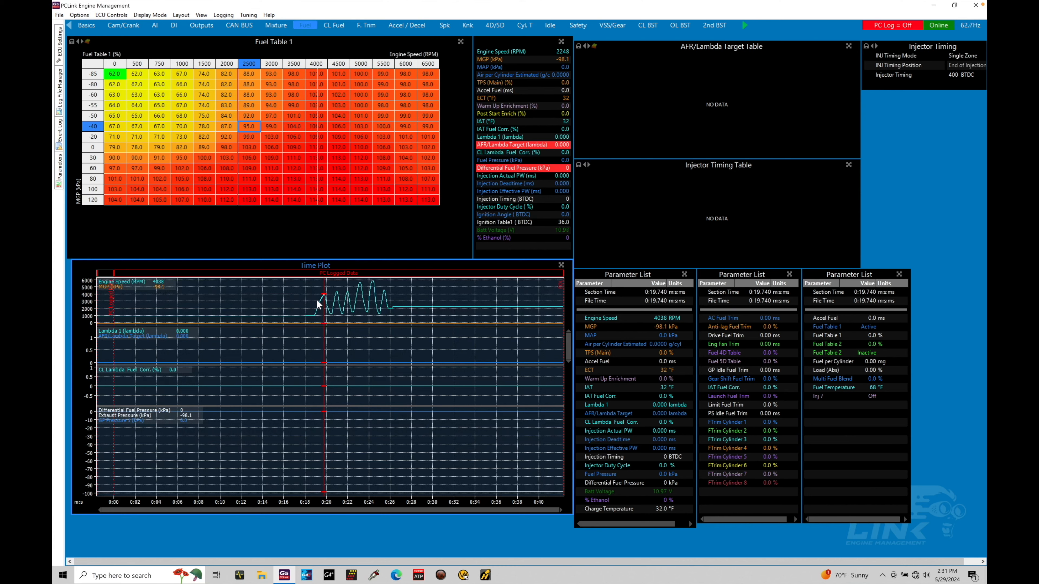
drag(317, 301, 384, 311)
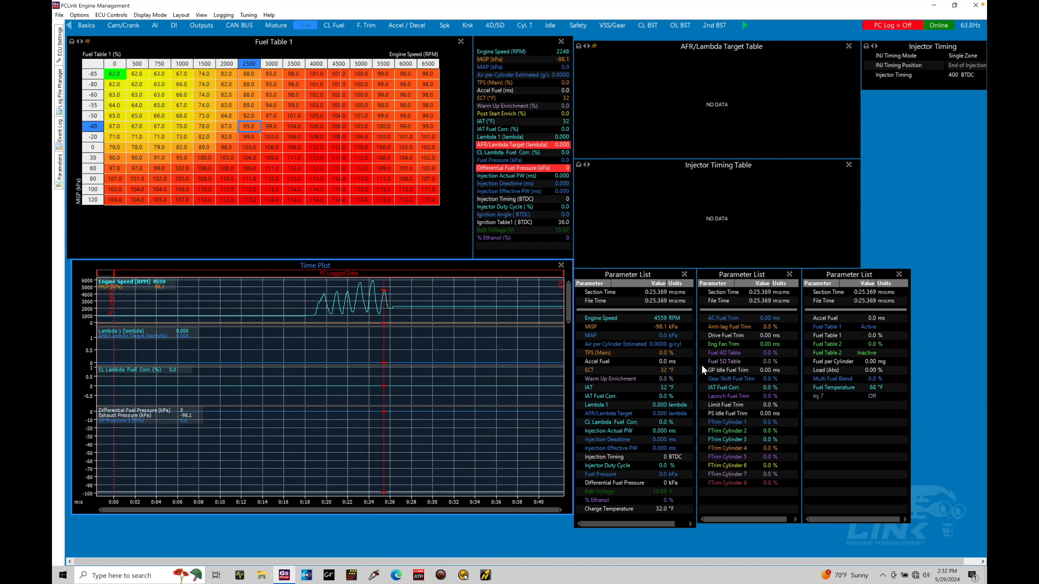
click(371, 316)
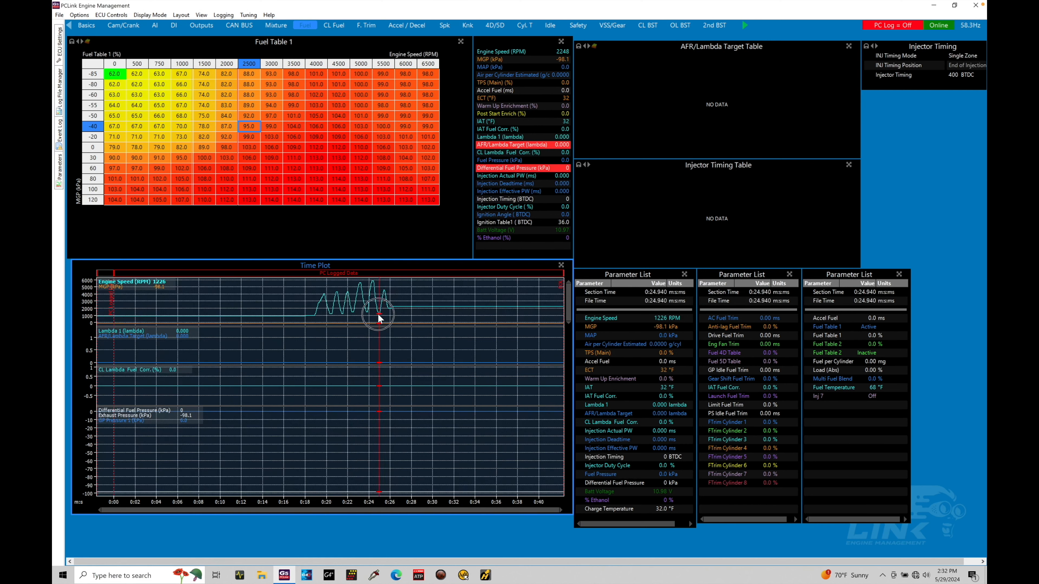
drag(371, 316, 371, 316)
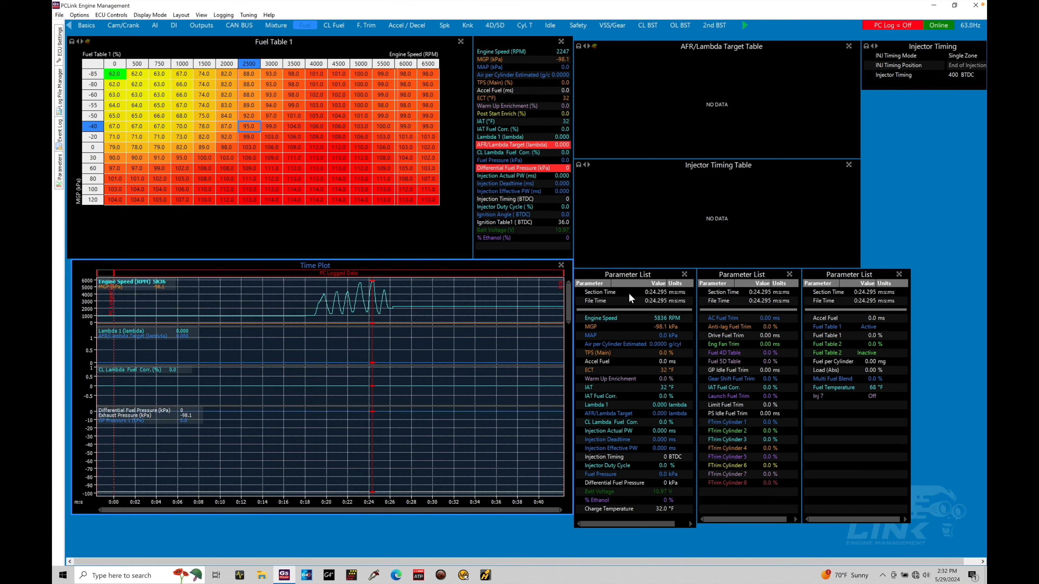
mouse_move(371, 363)
mouse_down()
mouse_move(289, 363)
mouse_move(364, 364)
mouse_up()
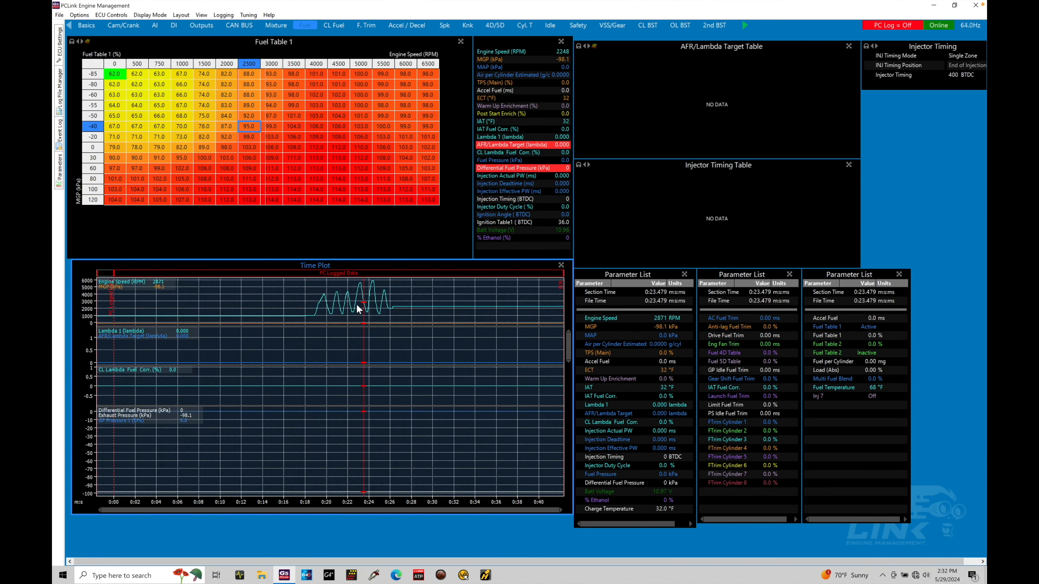
click(320, 321)
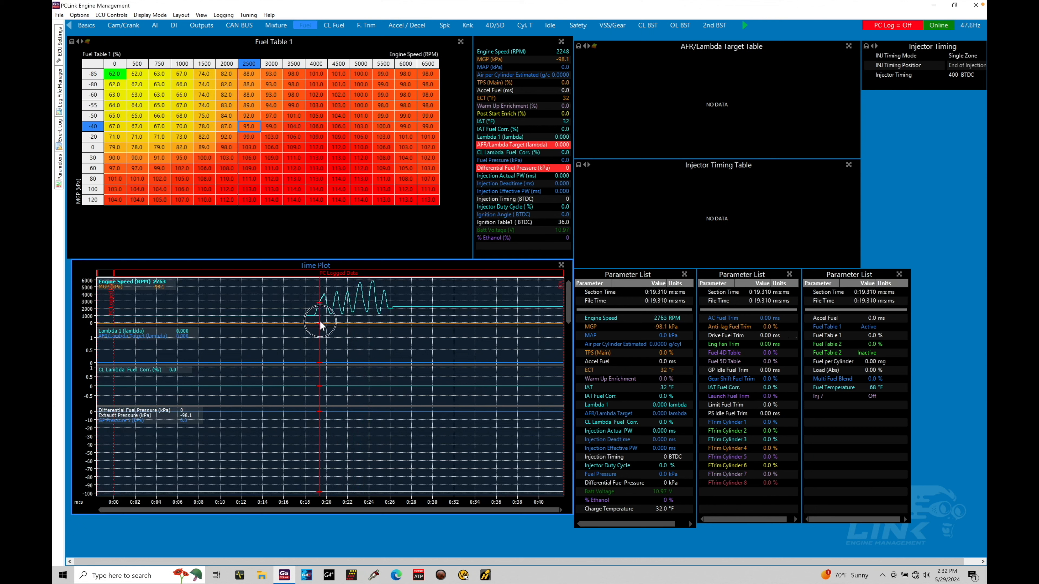
drag(319, 321, 356, 320)
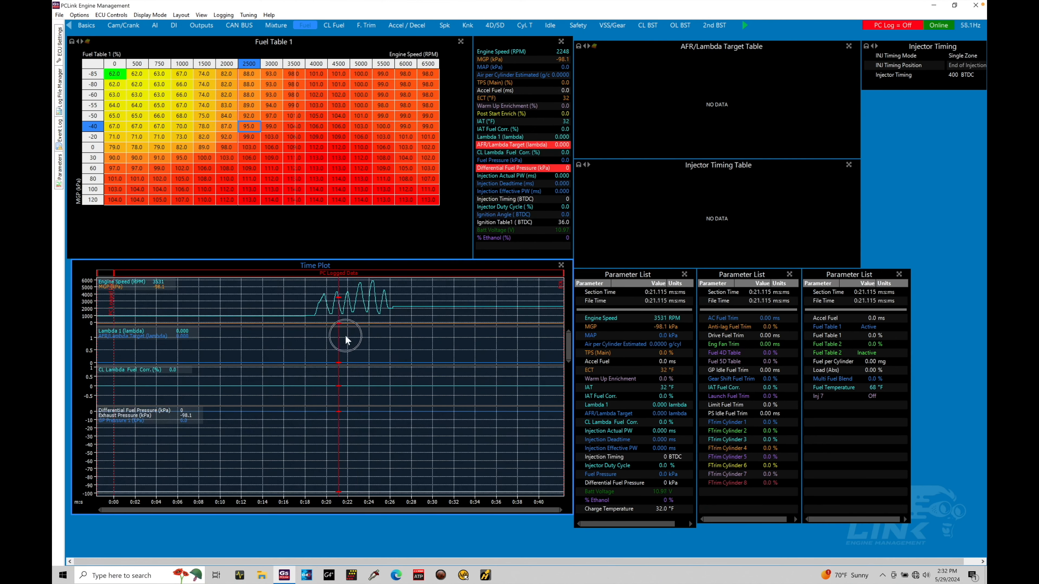
click(360, 333)
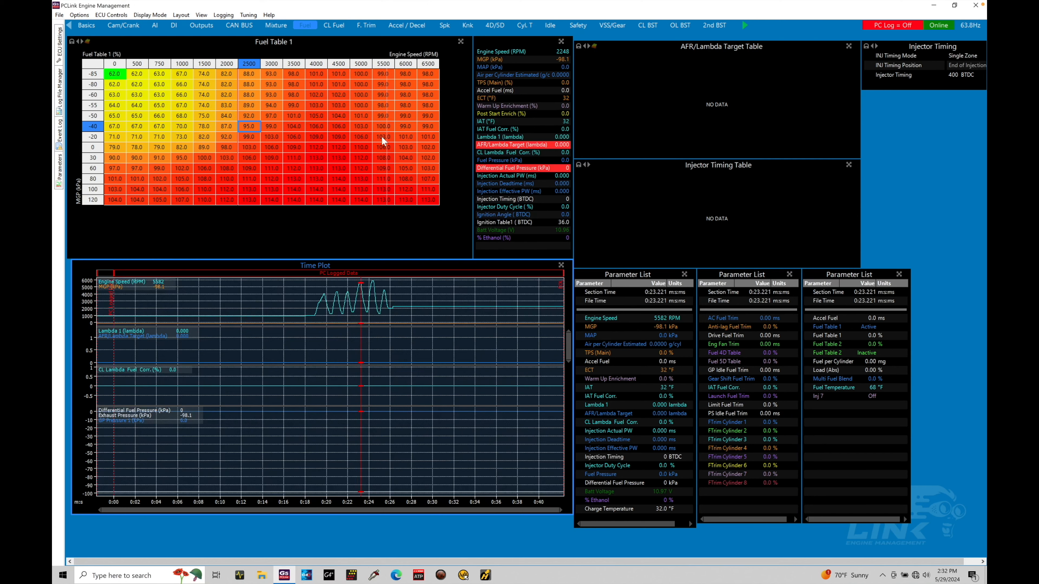
Turn off the cell colouring in Fuel Table 1 and move the time plot cursor over the speed peaks to trace the table position
click(315, 157)
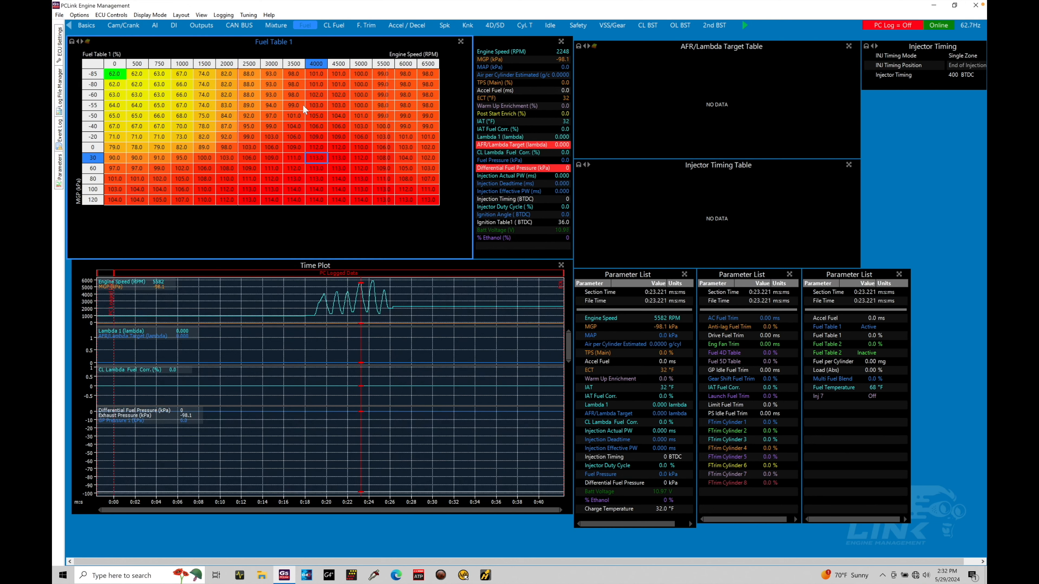
key(c)
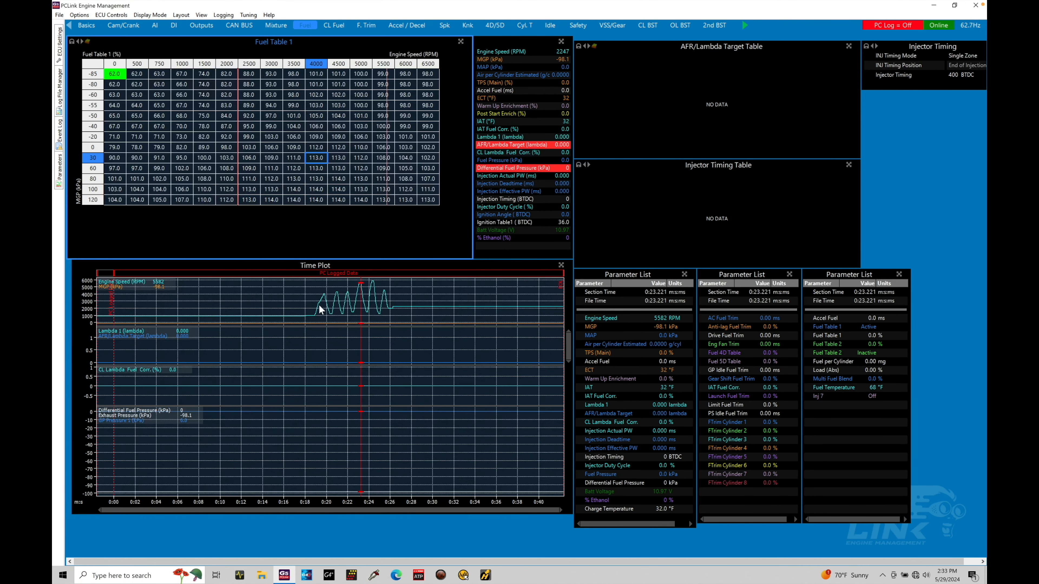
mouse_move(355, 307)
mouse_down()
mouse_move(345, 307)
mouse_move(359, 308)
mouse_up()
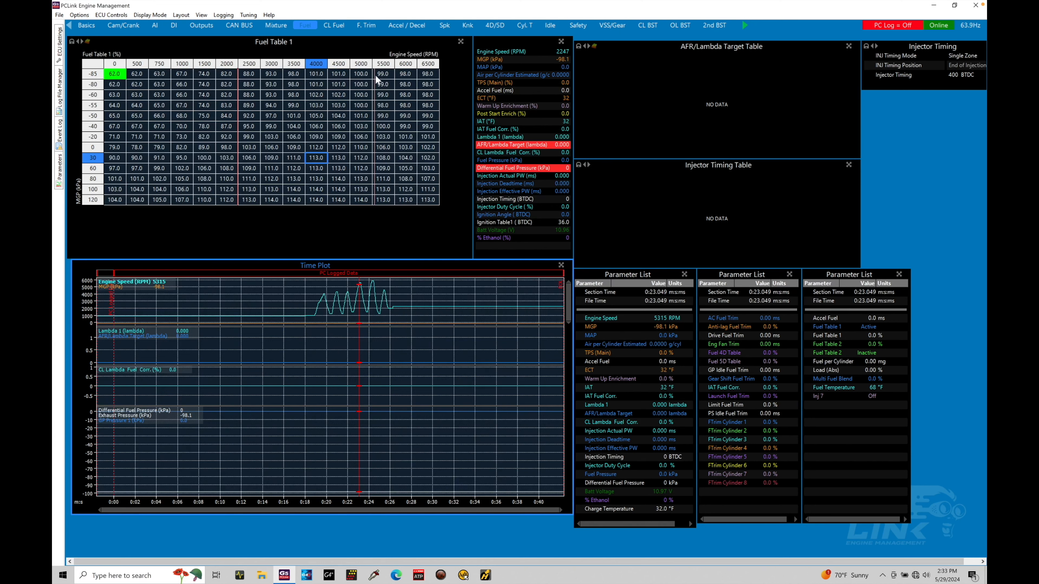
drag(362, 289, 354, 290)
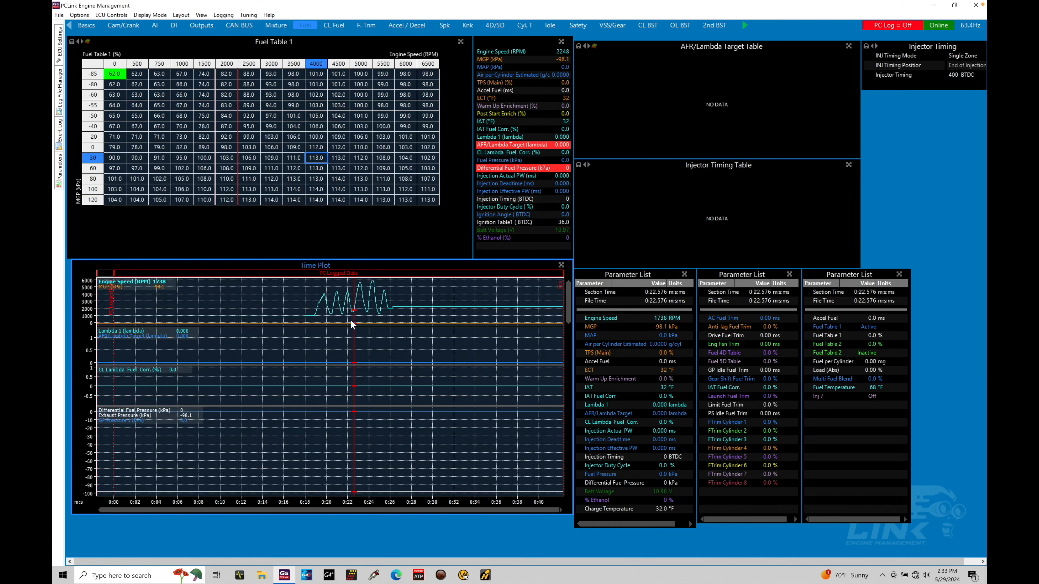
drag(350, 319, 345, 317)
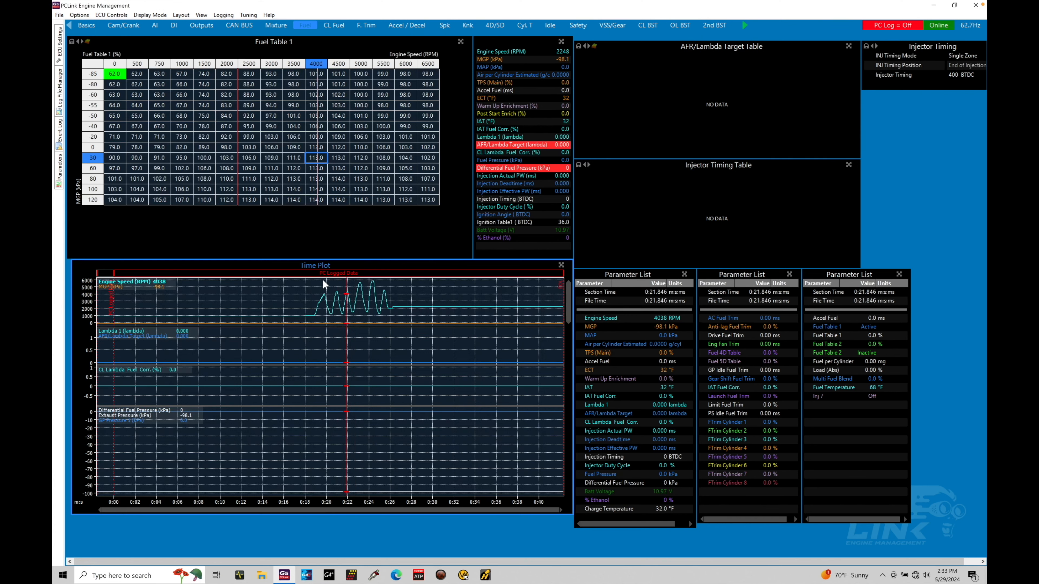
drag(348, 293, 345, 294)
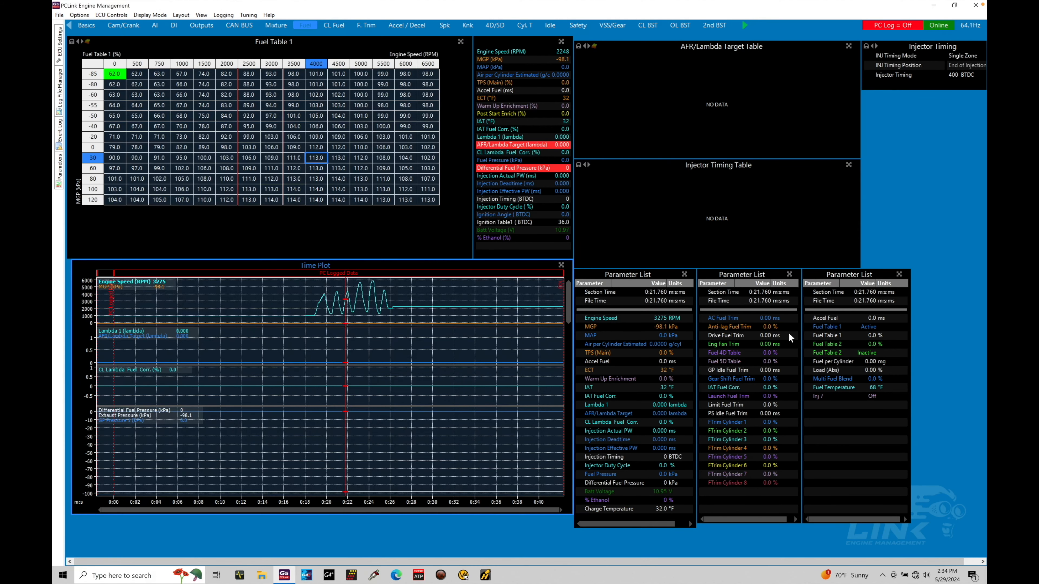
Examine the logged data on the CL Fuel and Spk pages by moving the time plot cursor around 0:23
click(340, 27)
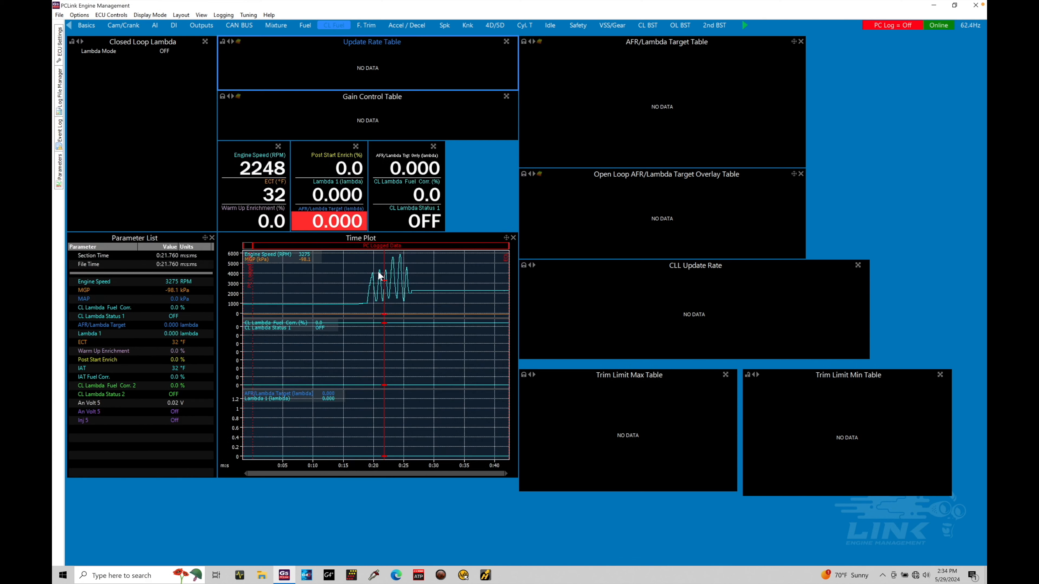
mouse_move(382, 283)
mouse_down()
mouse_move(372, 285)
mouse_move(395, 286)
mouse_up()
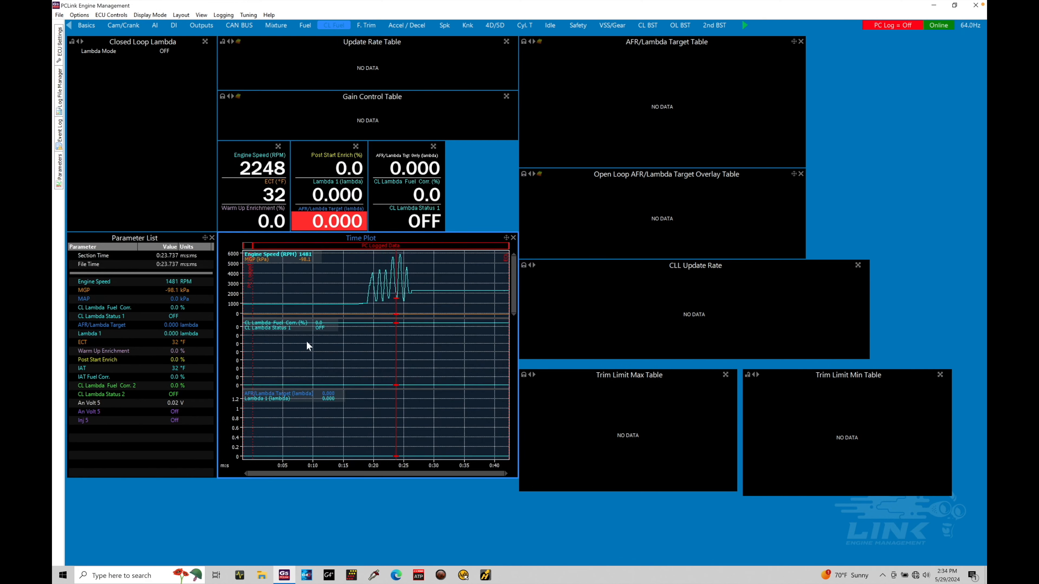
click(445, 25)
mouse_move(693, 399)
mouse_down()
mouse_move(673, 400)
mouse_move(683, 401)
mouse_up()
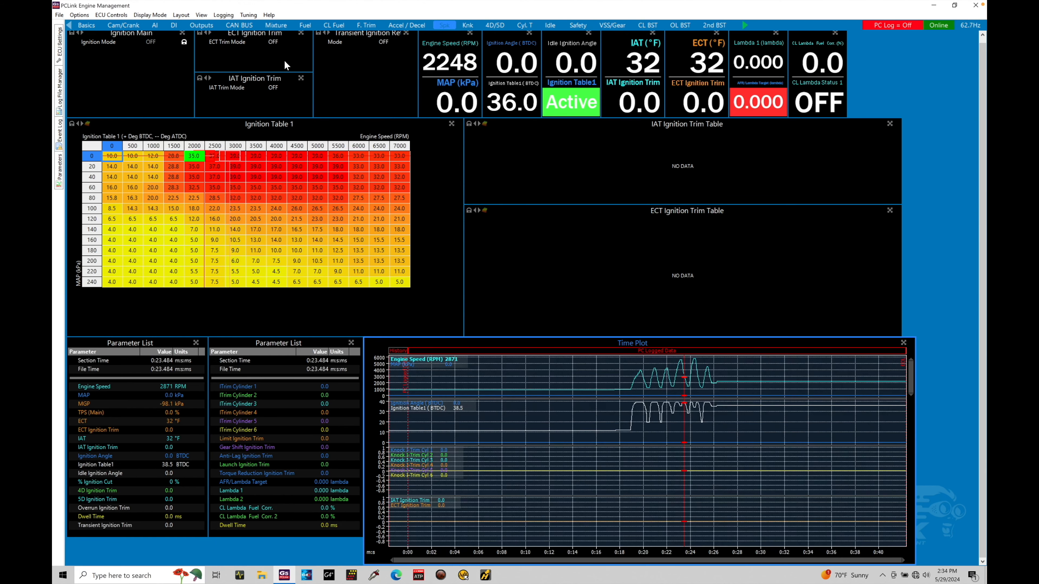
Return to the Fuel page, examine the time plot near 0:23, and select the 4000 rpm, -40 kPa cell in Fuel Table 1
click(306, 25)
click(360, 326)
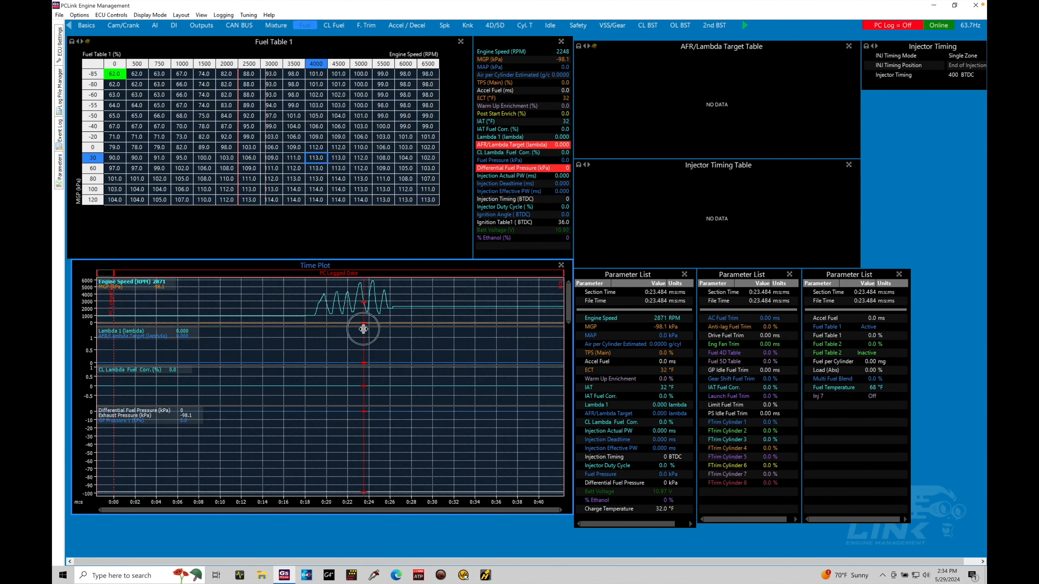
click(322, 125)
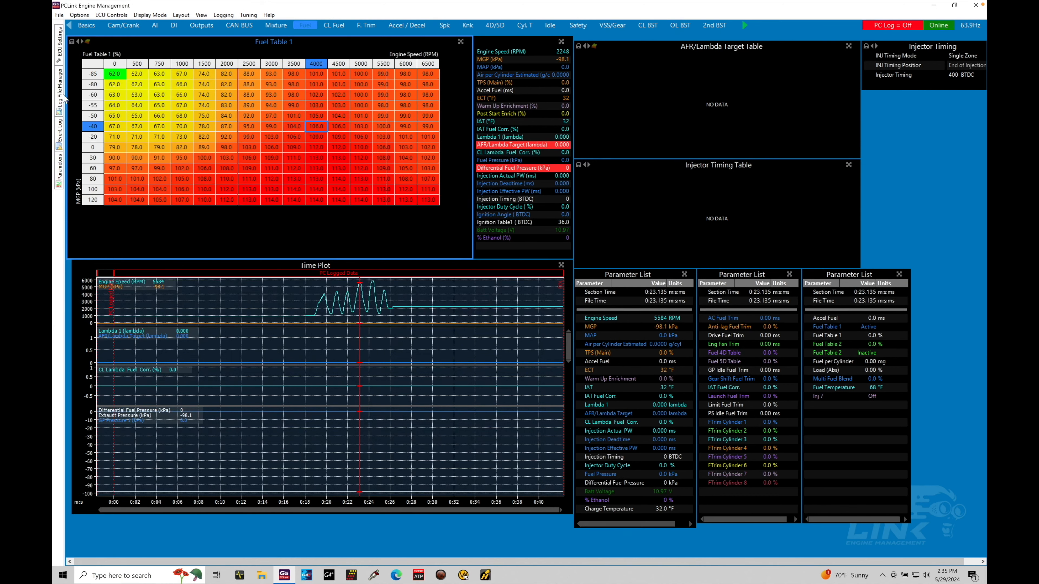
Tick PC Logged Data in the log file manager and check which folder its save dialog uses
mouse_move(62, 100)
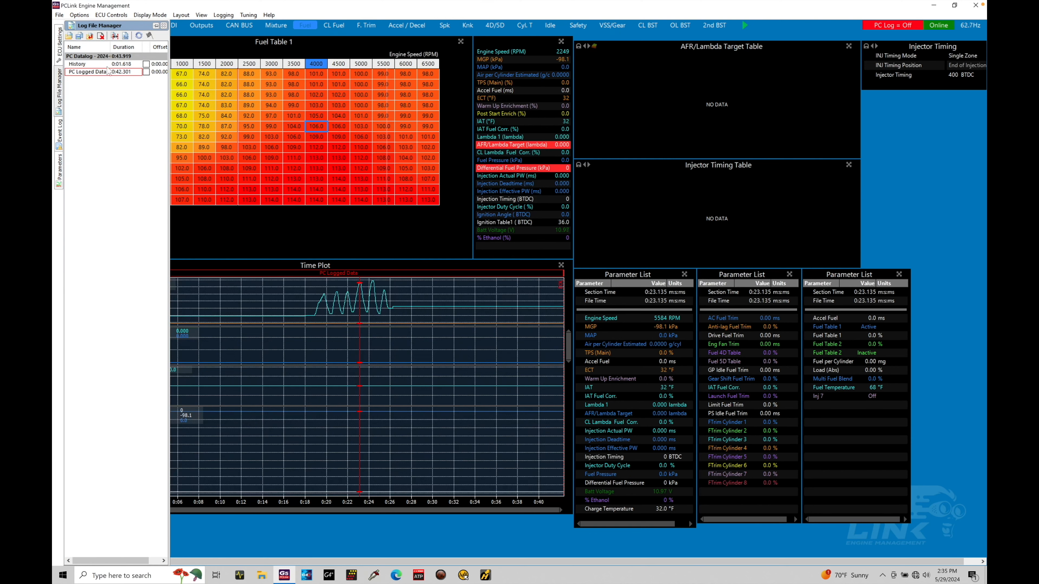
click(146, 72)
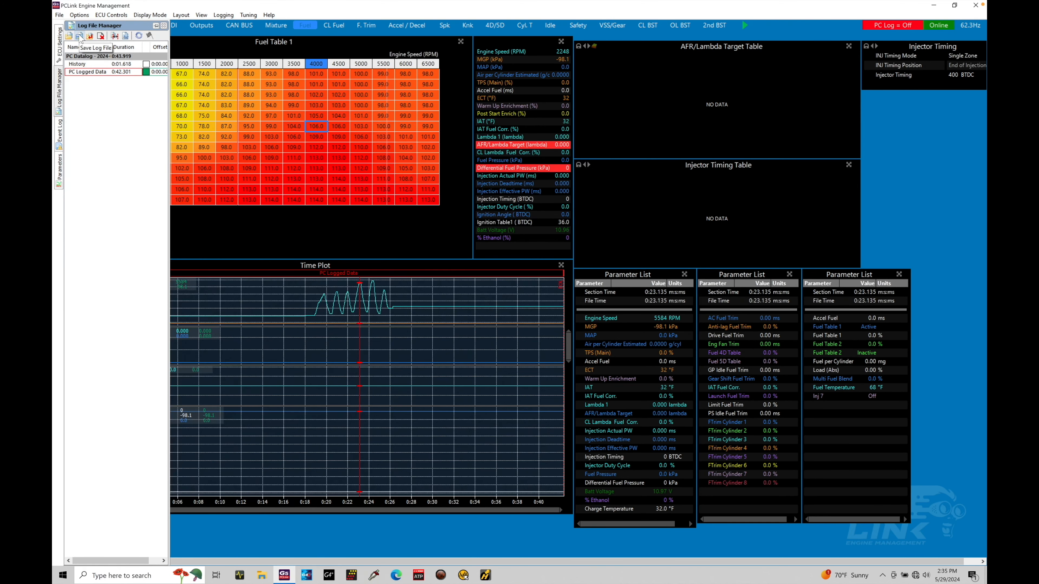
click(80, 36)
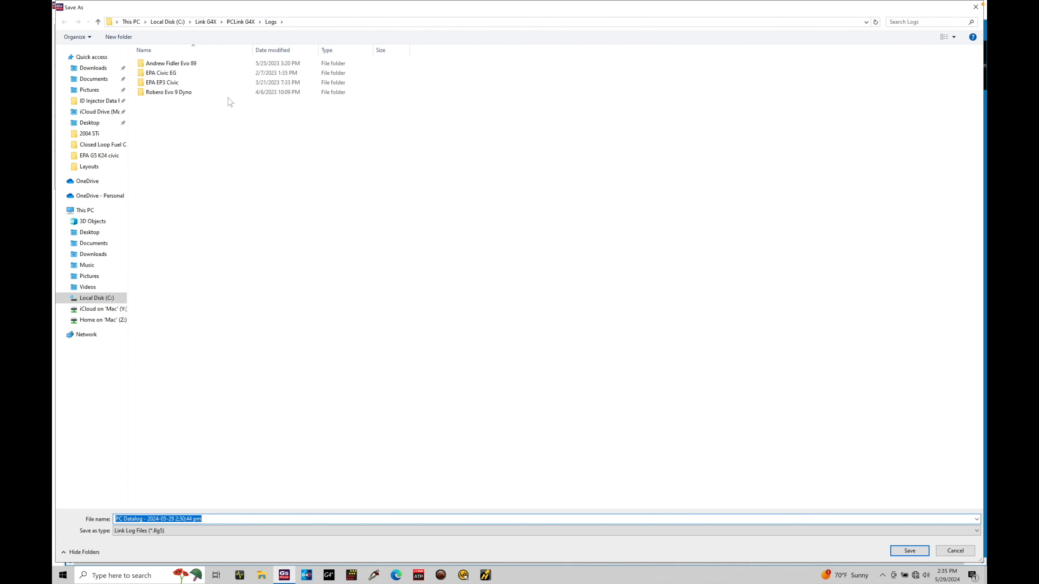
click(975, 11)
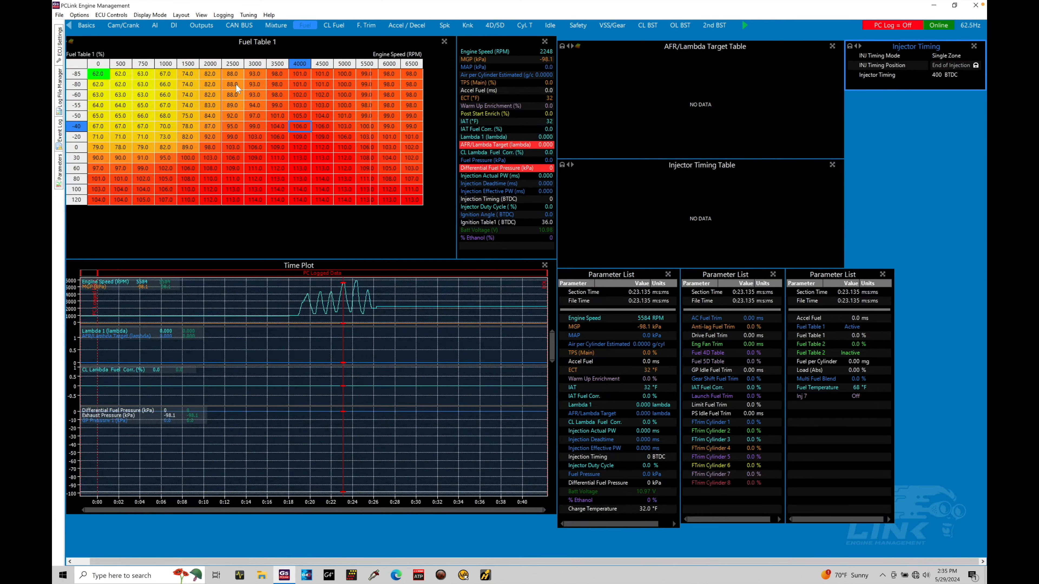
Open the Log Files directory selection in the program options and browse to Documents > Link > EPA G5 K24 civic
click(85, 16)
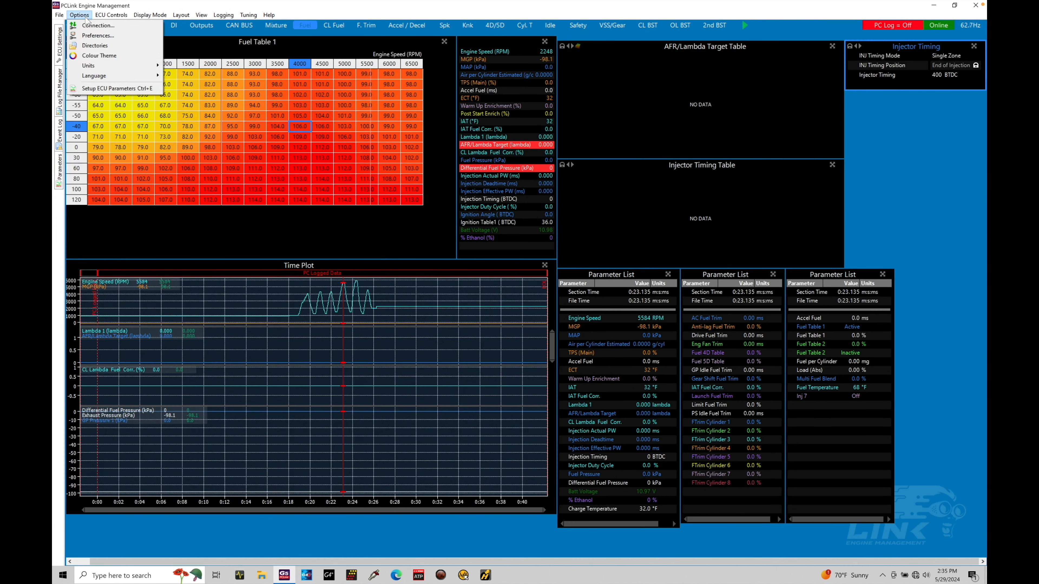
click(97, 36)
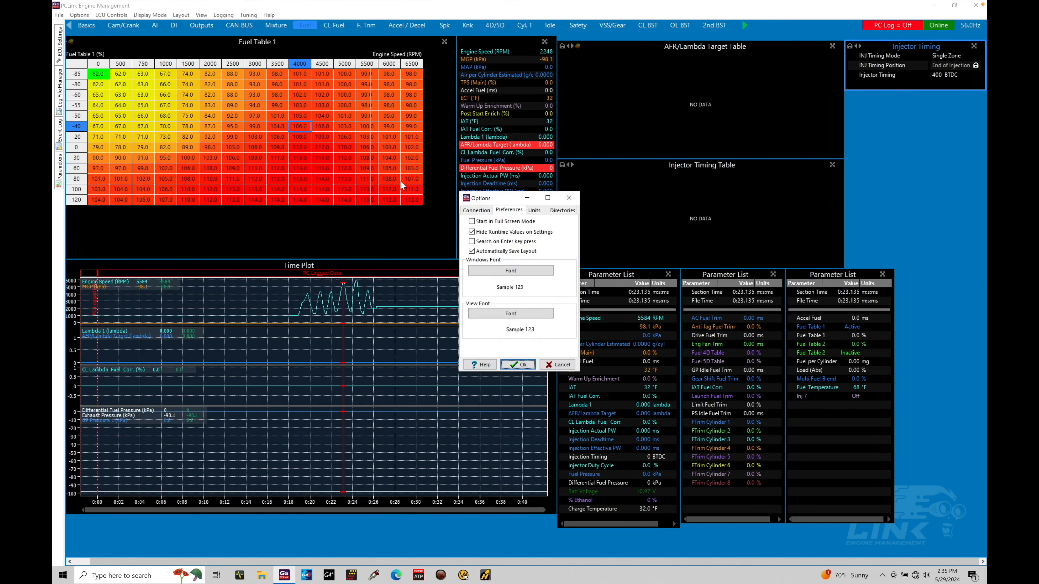
click(561, 211)
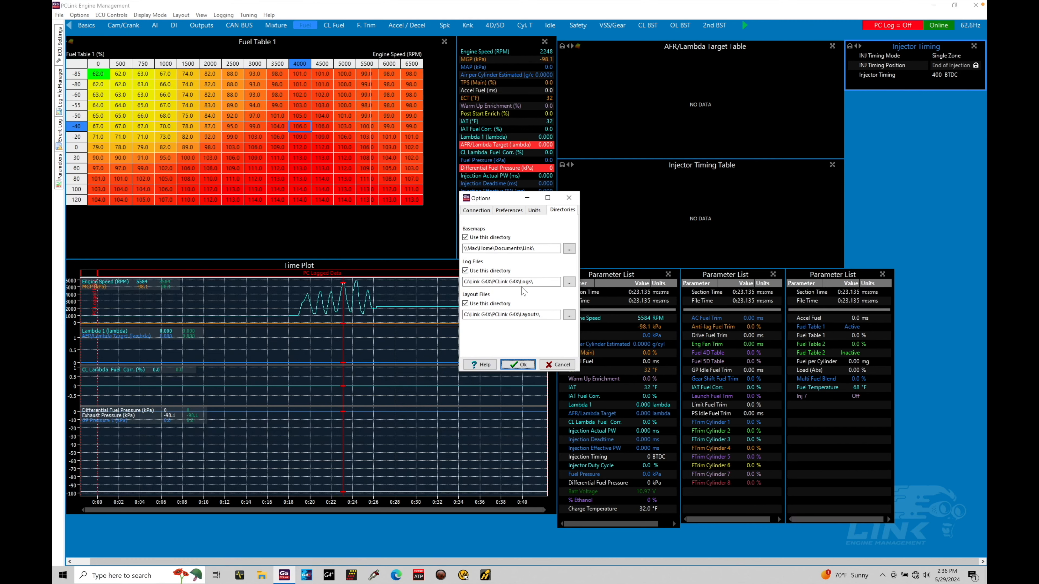
click(569, 282)
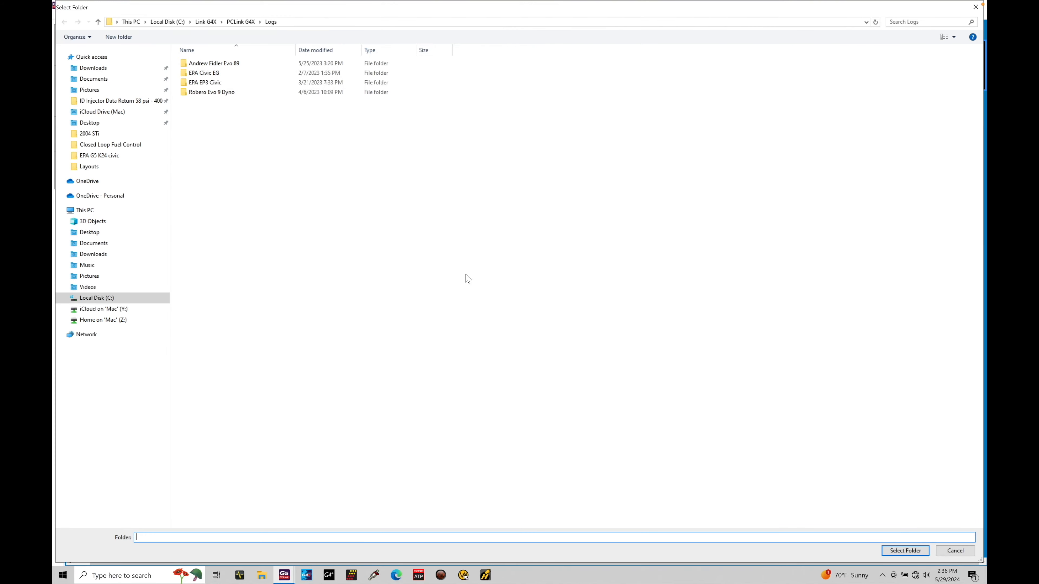
click(139, 78)
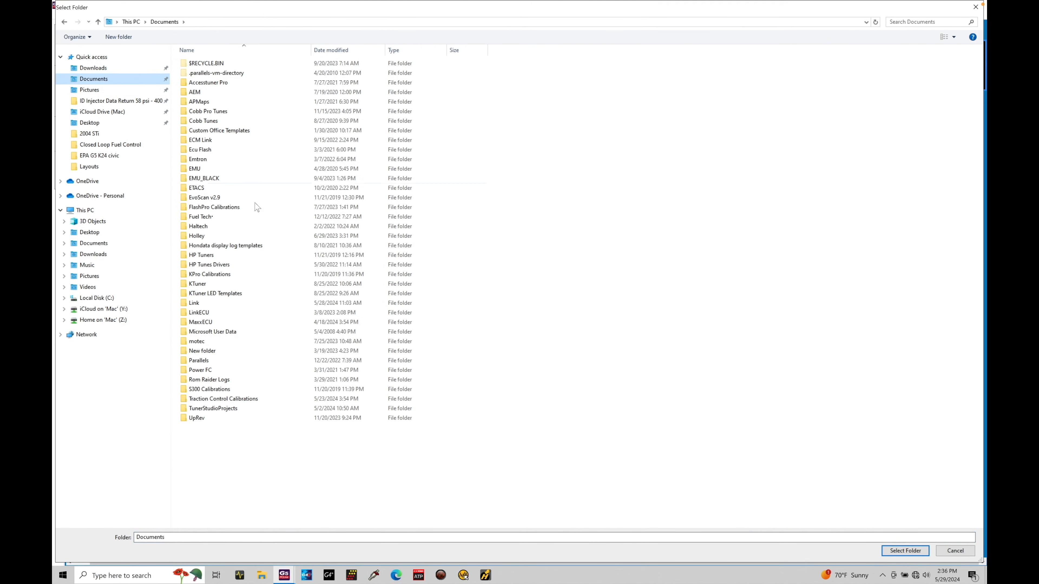
double_click(227, 303)
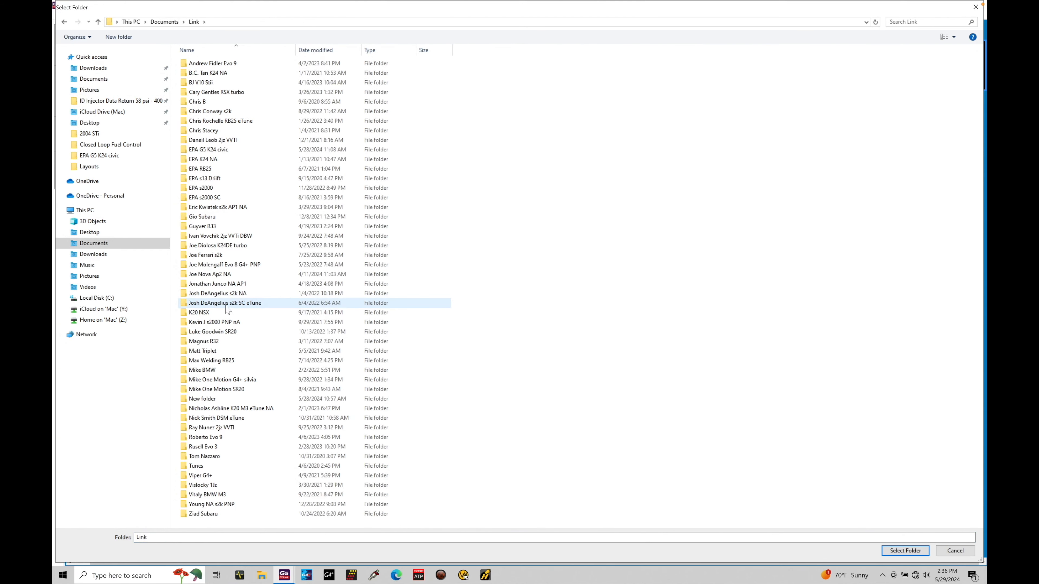
double_click(234, 151)
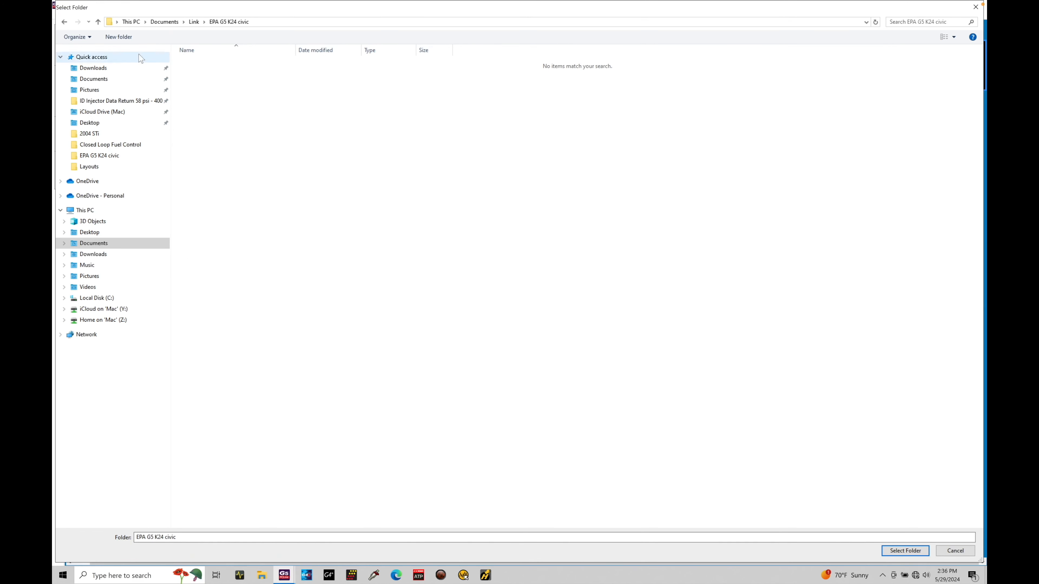
Create a folder named Data logs and set it as the Log Files directory
click(130, 39)
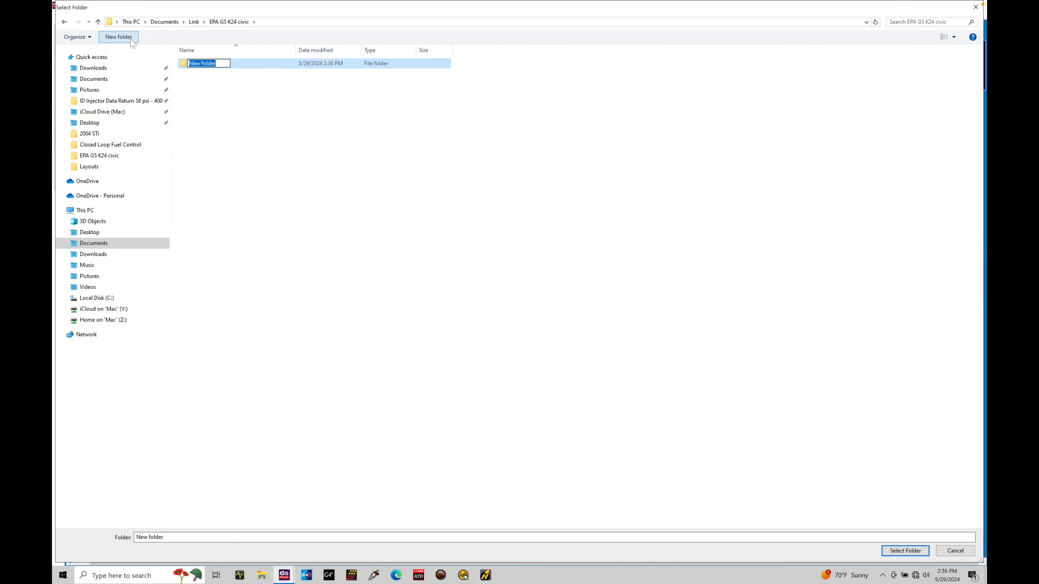
text(Data logs)
key(Return)
double_click(192, 65)
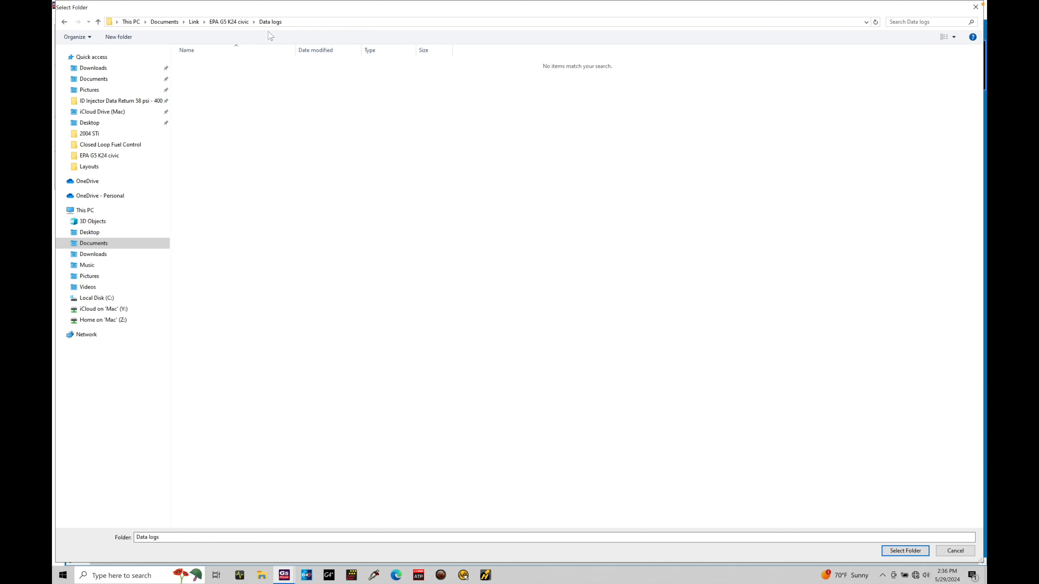
click(900, 551)
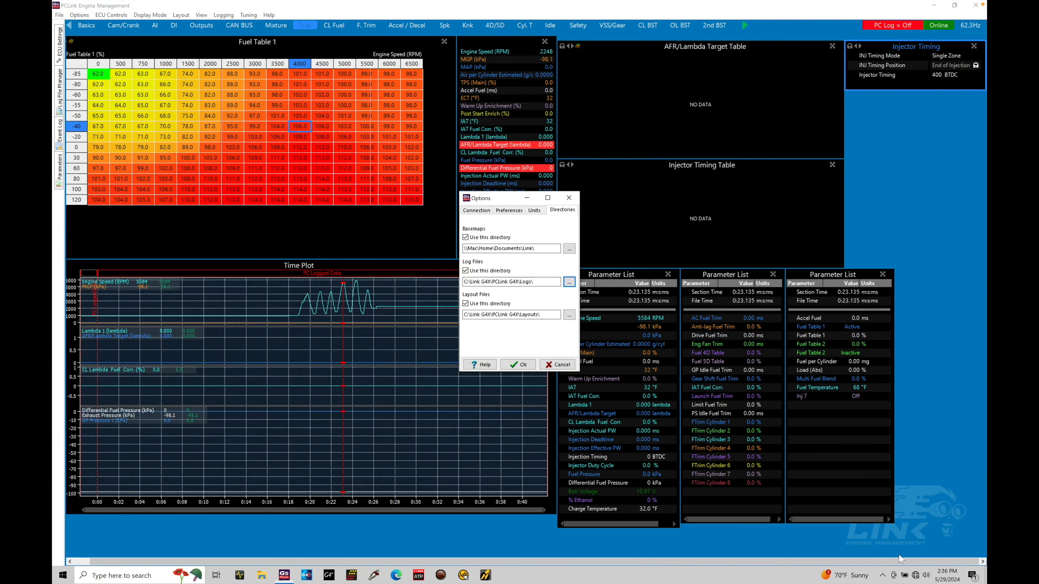
click(528, 365)
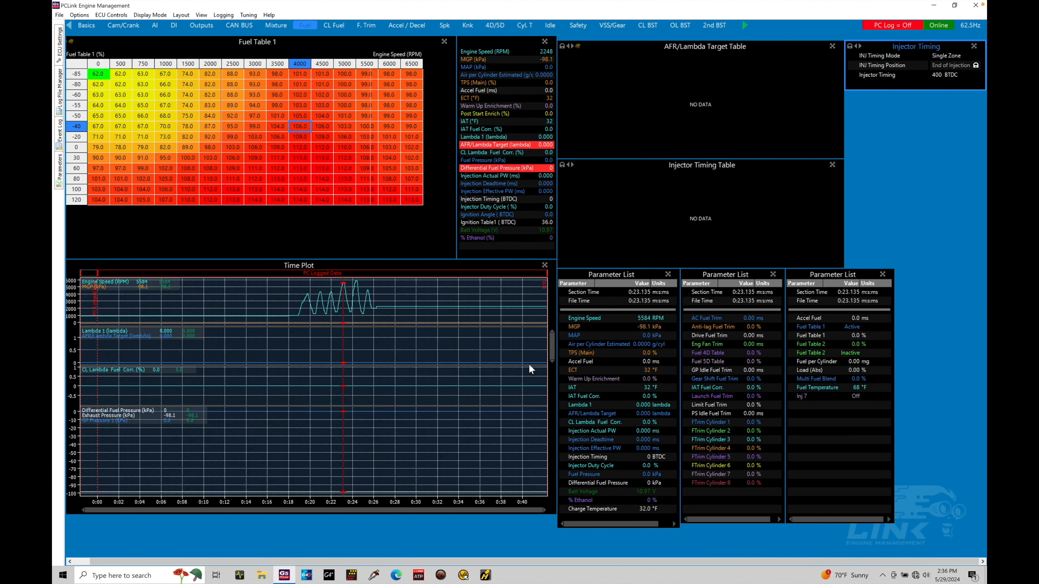
Check which folder the Save Log File dialog uses, without saving the log
click(343, 149)
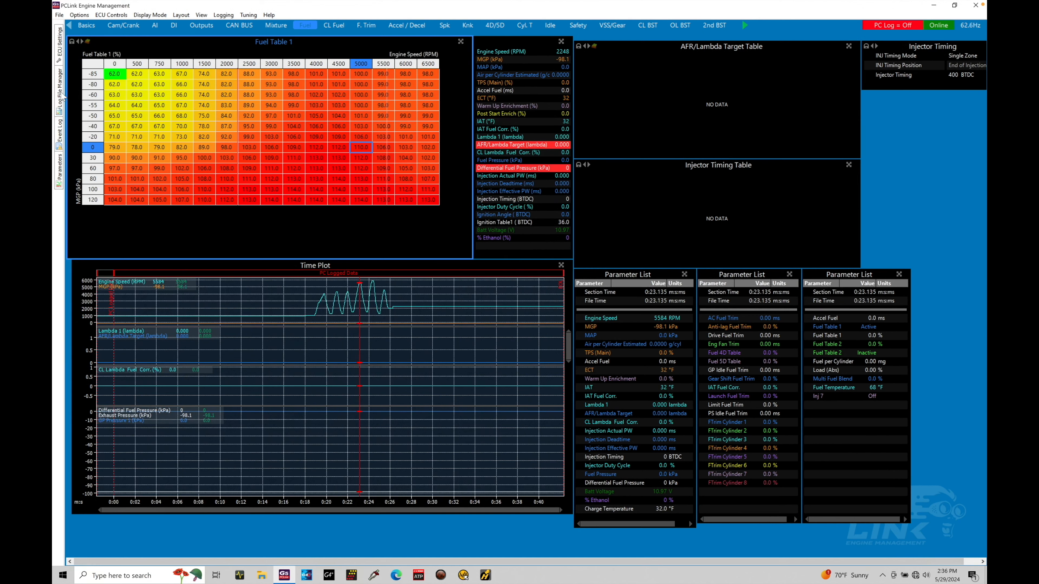
mouse_move(64, 96)
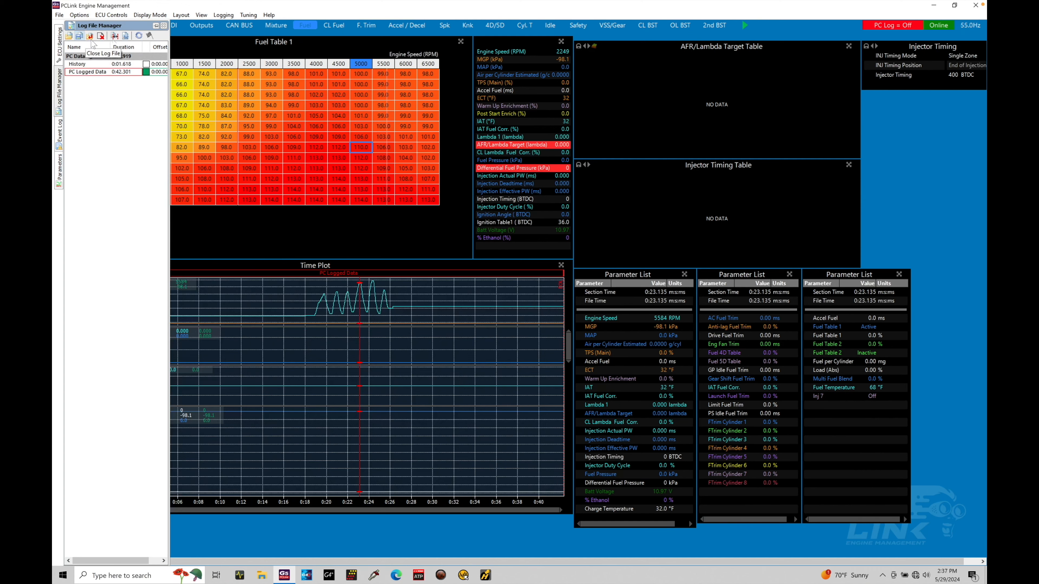
click(221, 15)
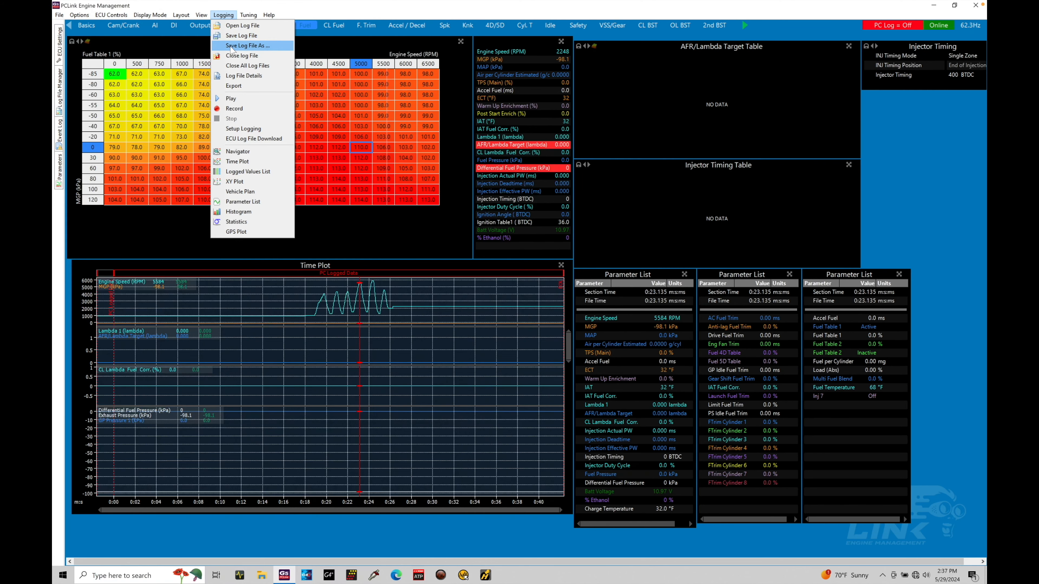
click(245, 36)
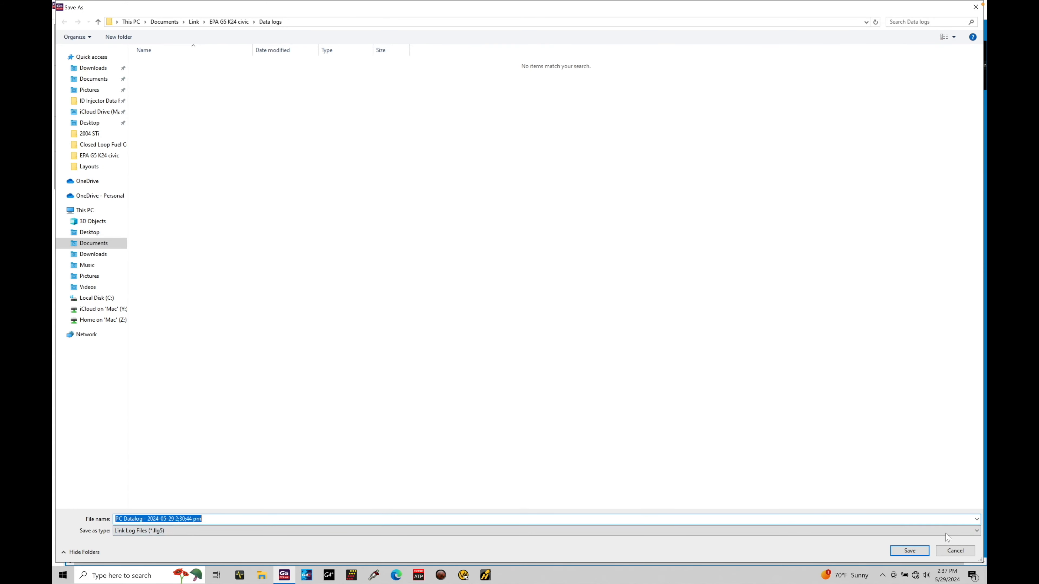
click(954, 551)
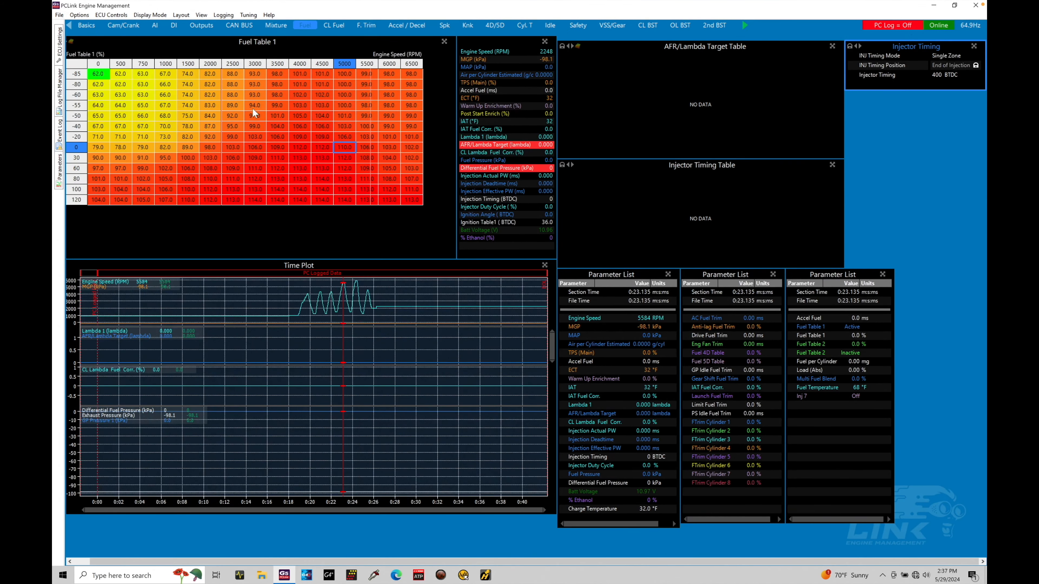
Save the recorded log as a Link log file in the Data logs folder under its suggested name
click(223, 14)
click(245, 48)
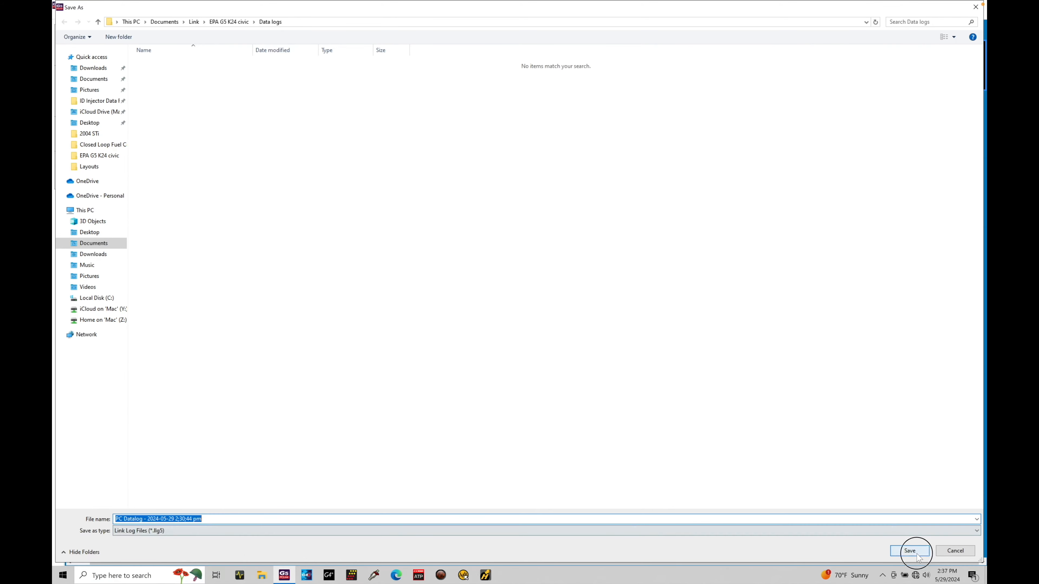
click(910, 551)
click(360, 176)
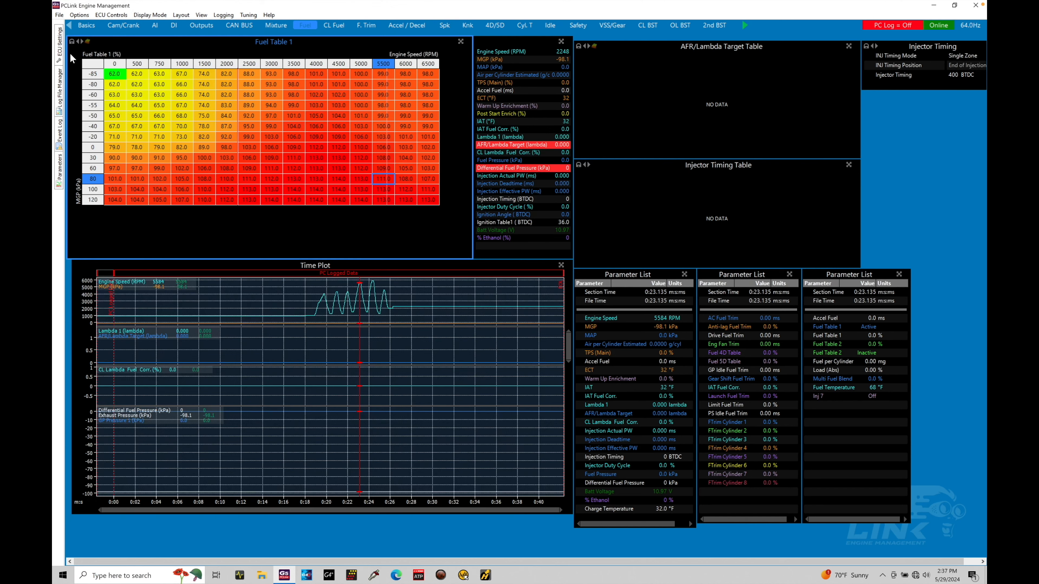
Start opening a log file and look through two of the customer folders under Documents > Link
mouse_move(60, 93)
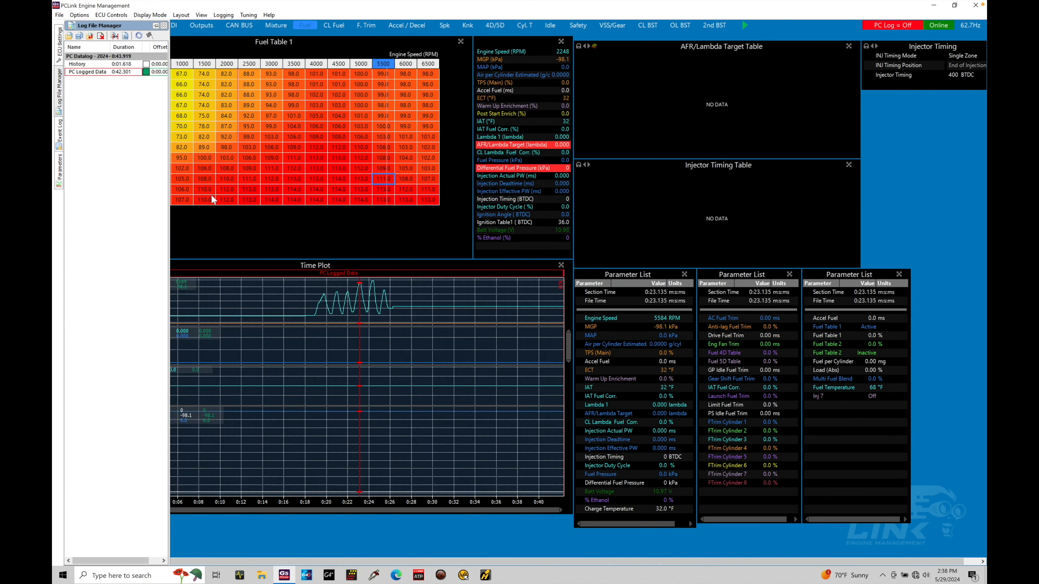
click(69, 36)
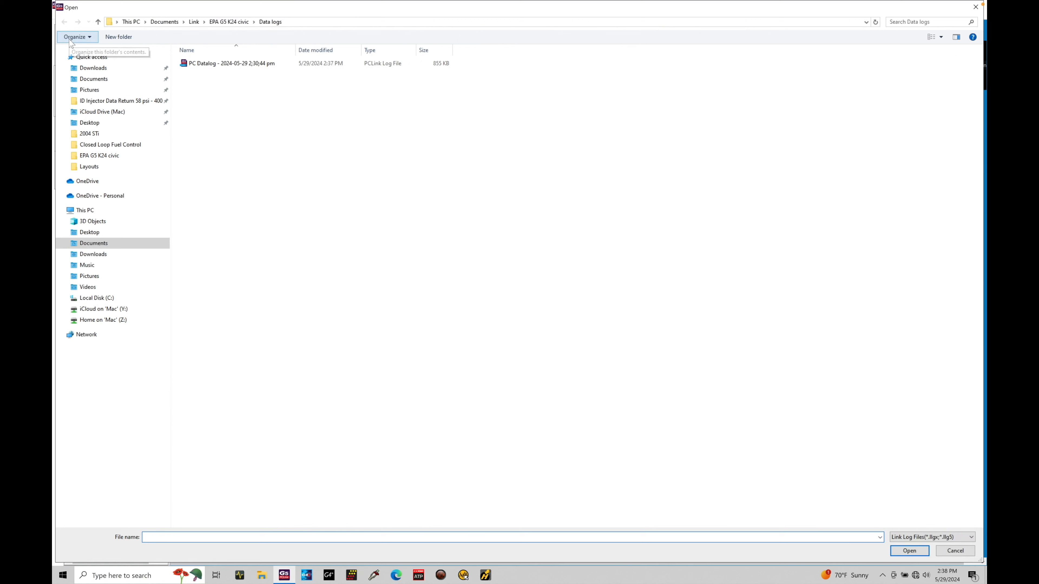
click(98, 23)
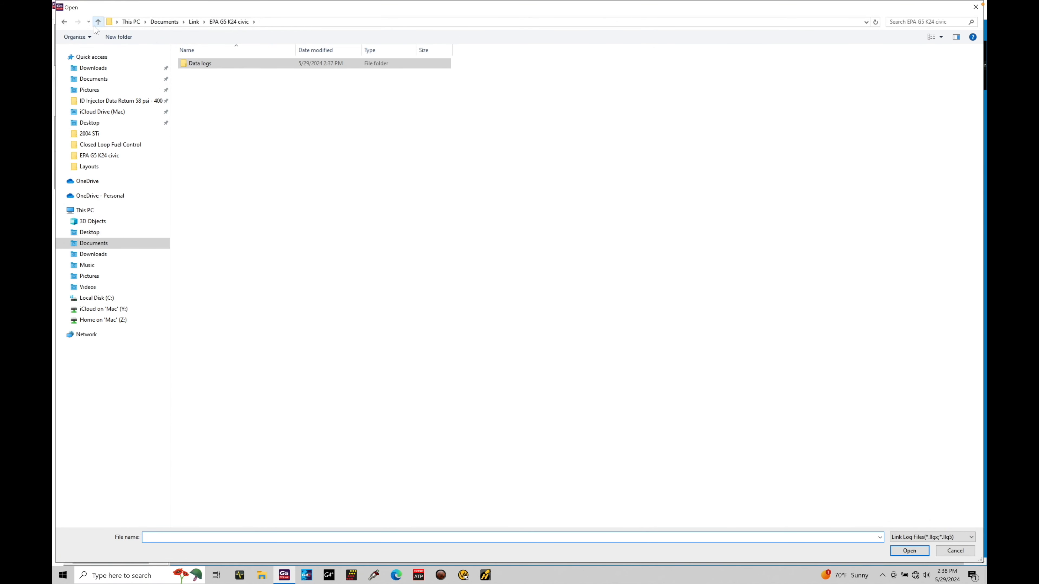
click(97, 23)
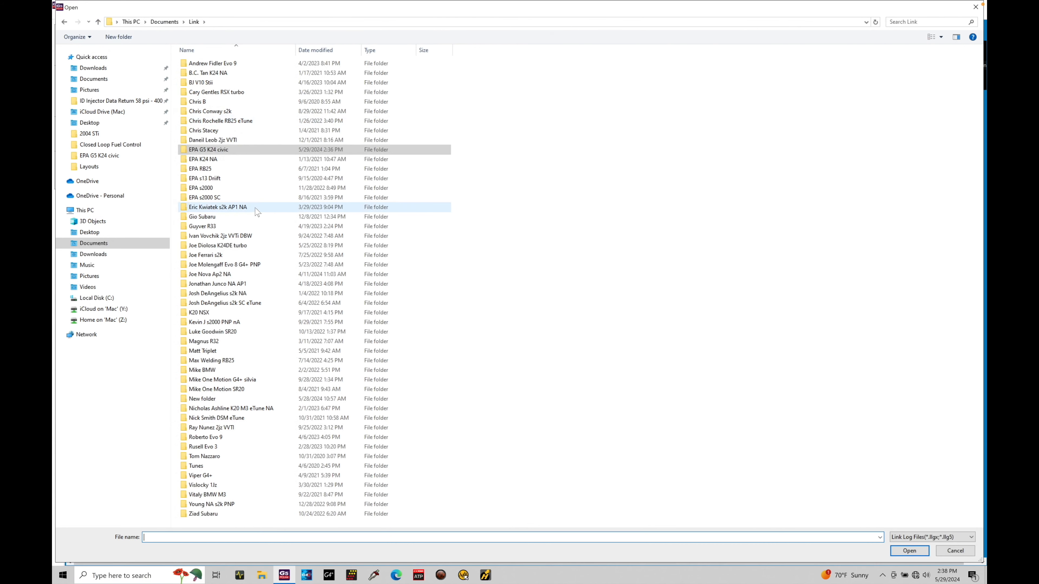
double_click(257, 210)
click(99, 22)
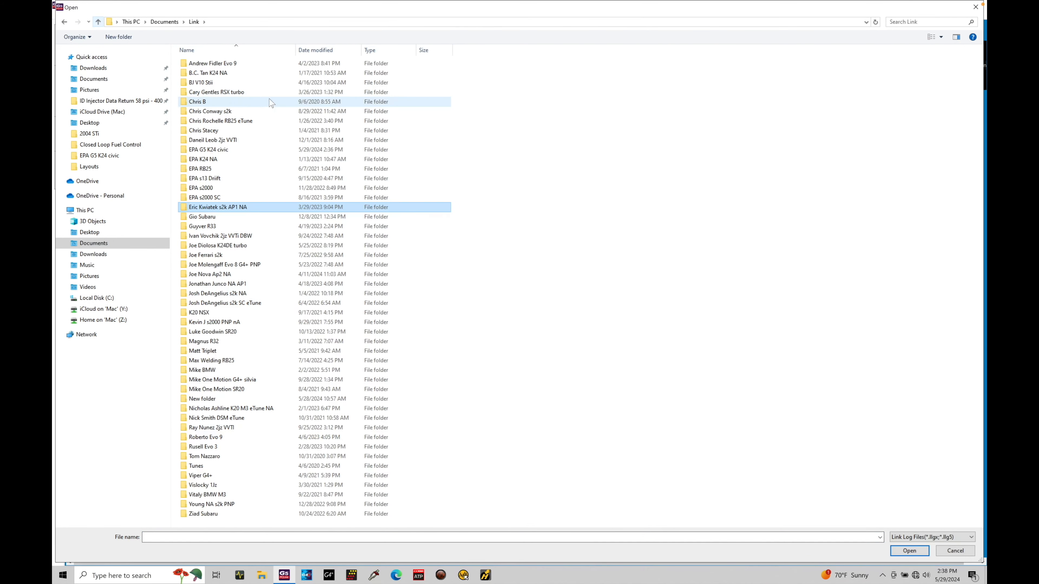
double_click(262, 93)
click(94, 24)
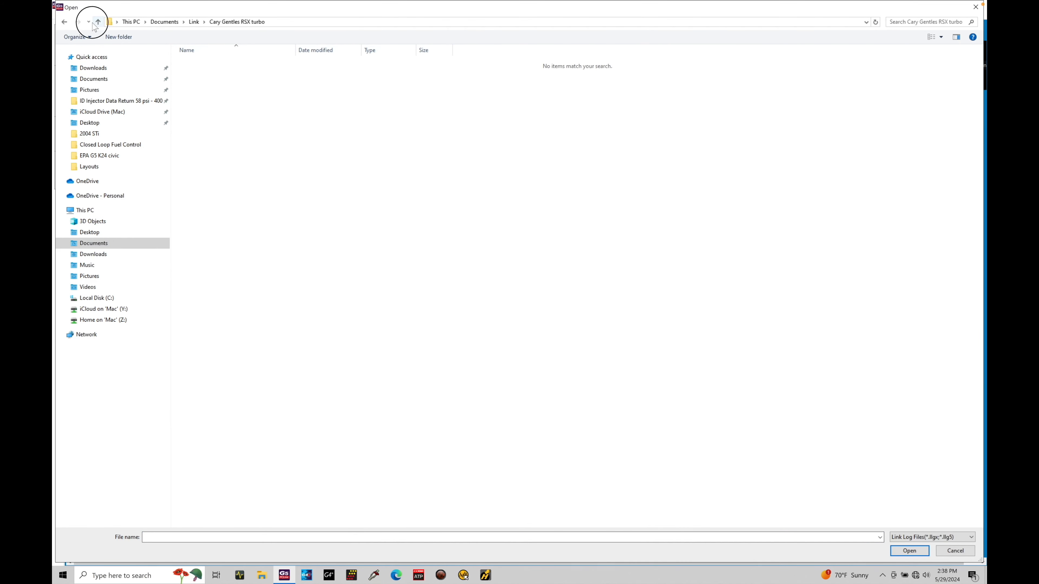
Open the 600 whp log file from Local Disk (C:) > Link G4X > PCLink G4X > Logs
click(132, 298)
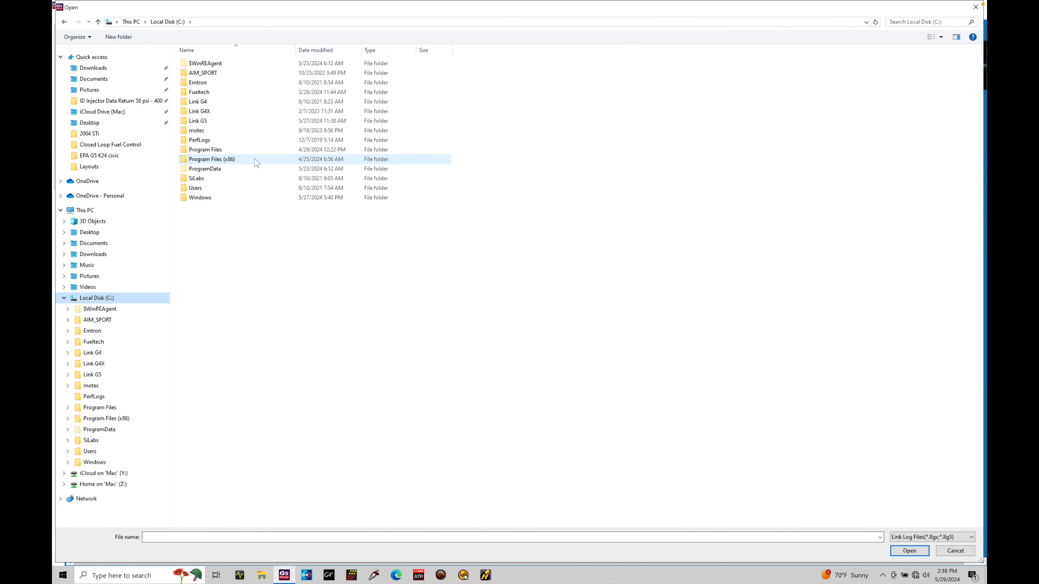
double_click(252, 111)
click(261, 63)
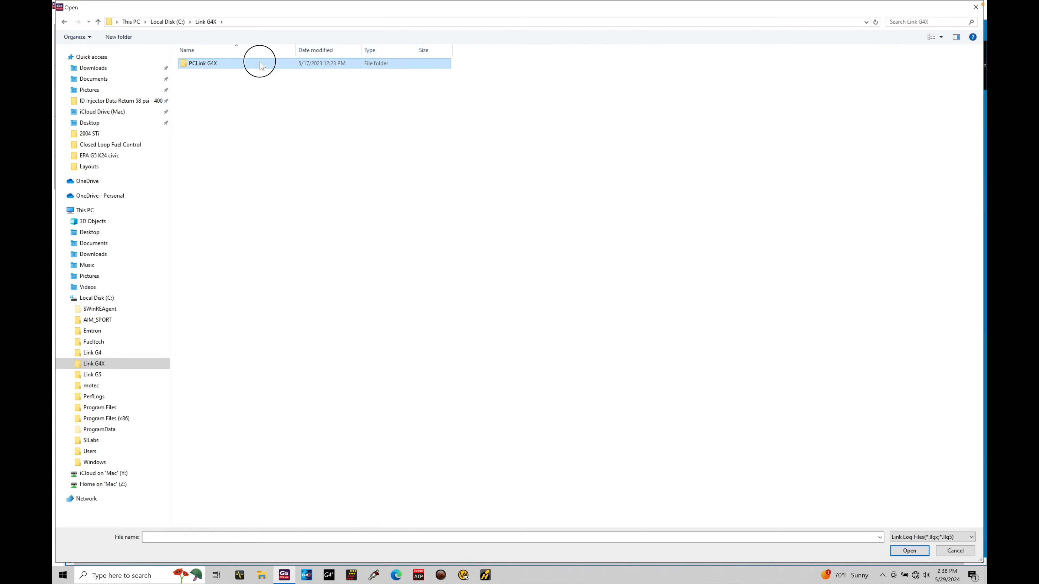
double_click(260, 63)
click(242, 121)
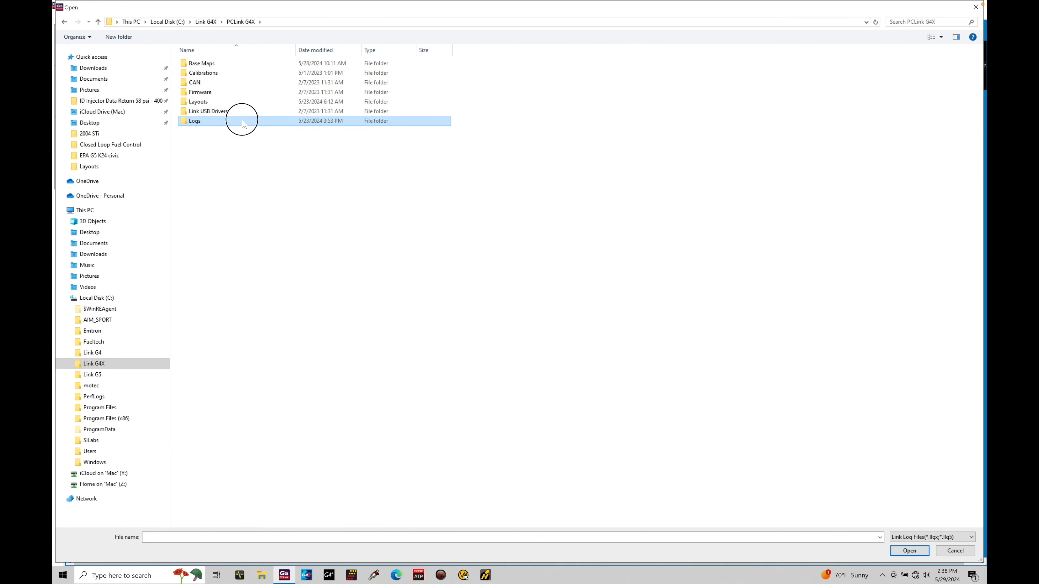
double_click(241, 120)
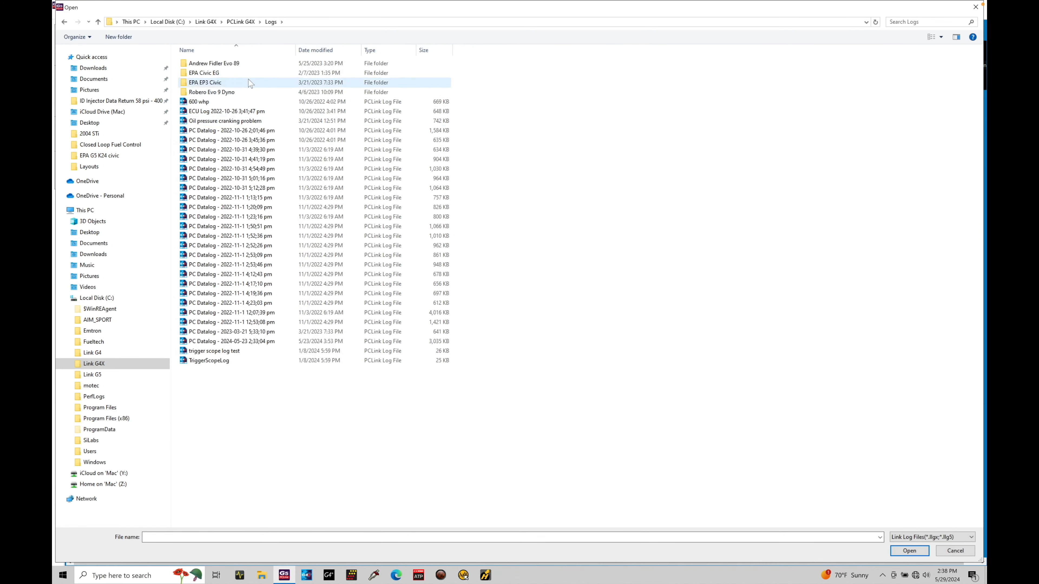
double_click(264, 102)
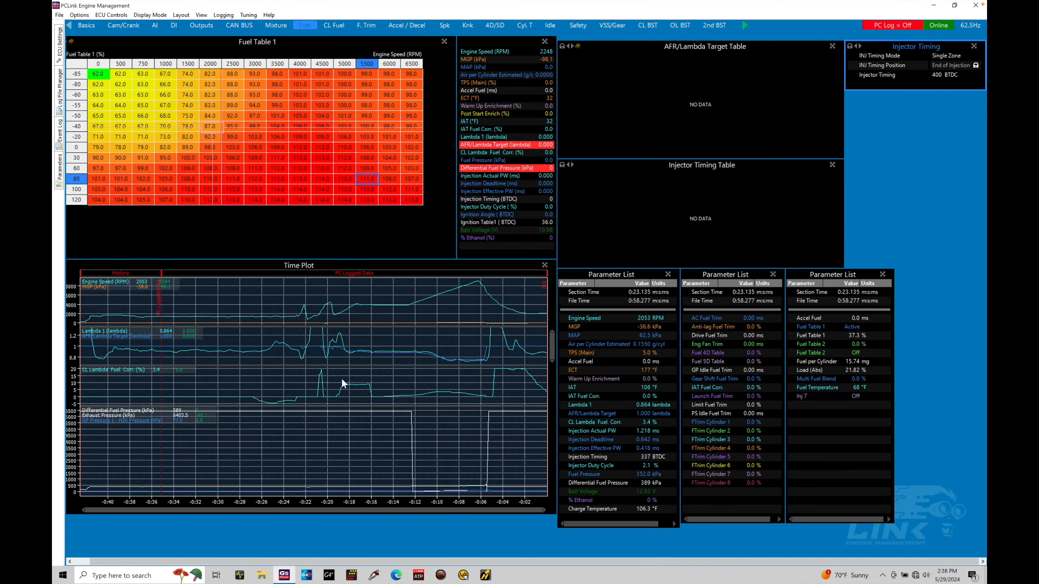
Move the Time Plot cursor along the engine speed climb to examine the logged values up to near its peak
click(371, 323)
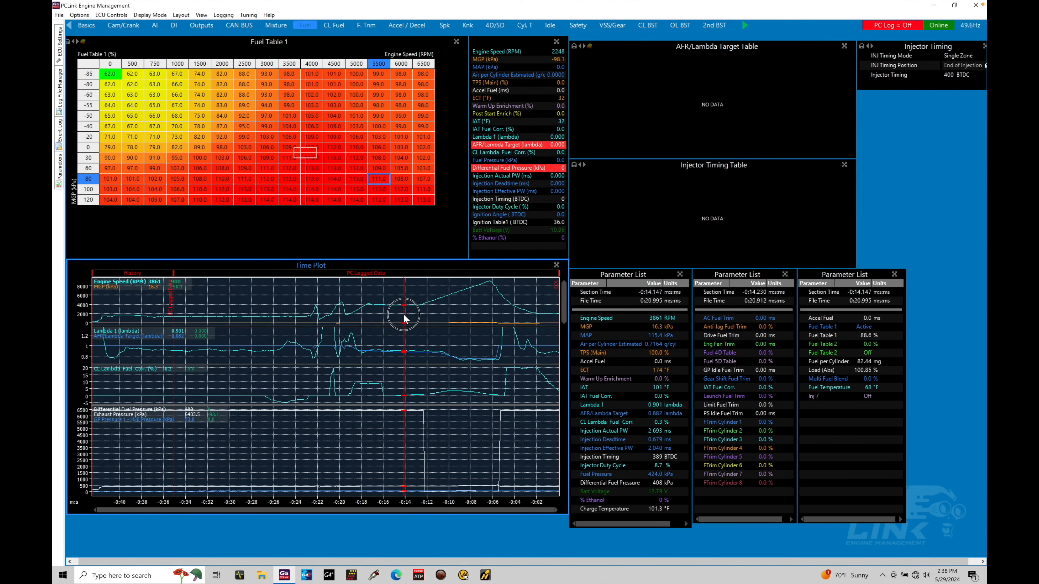
click(435, 315)
mouse_move(458, 317)
mouse_down()
mouse_move(455, 326)
mouse_move(469, 322)
mouse_up()
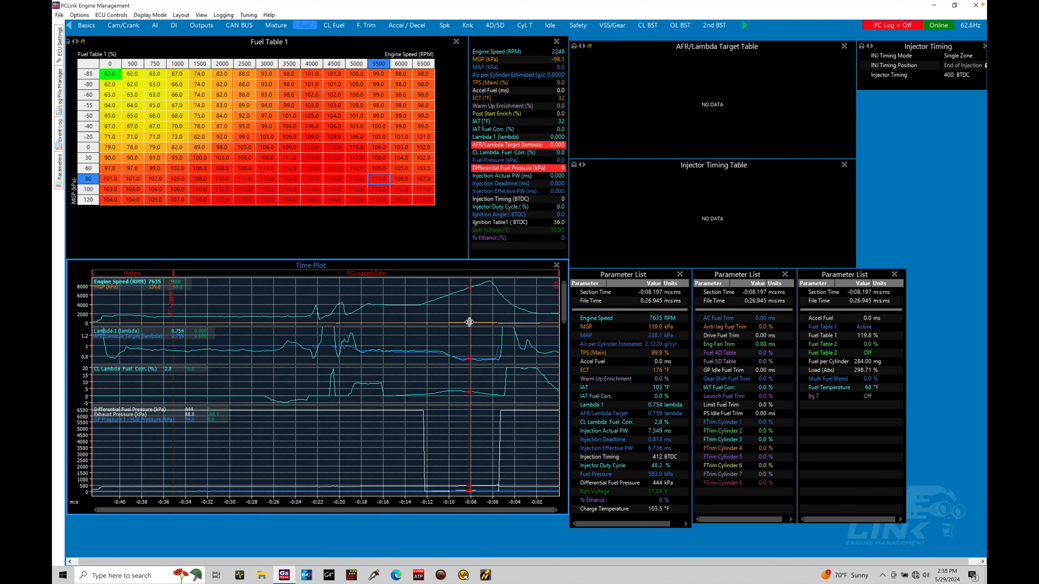
mouse_move(469, 322)
mouse_down()
mouse_move(467, 310)
mouse_move(443, 311)
mouse_move(478, 305)
mouse_up()
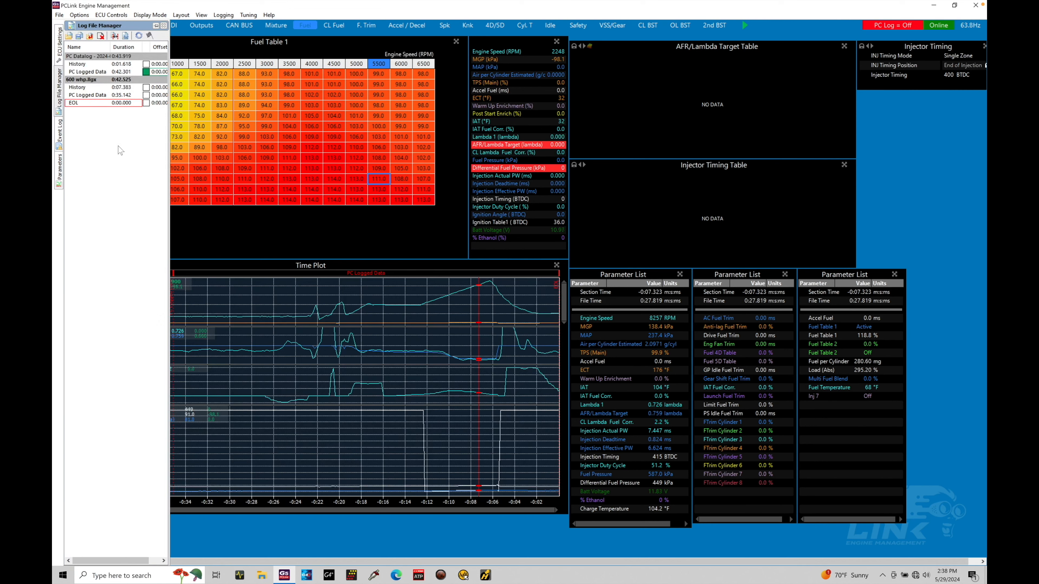
Compare the PC Logged Data sections of the PC Datalog and 600 whp files by switching between them in the Log File Manager
click(120, 96)
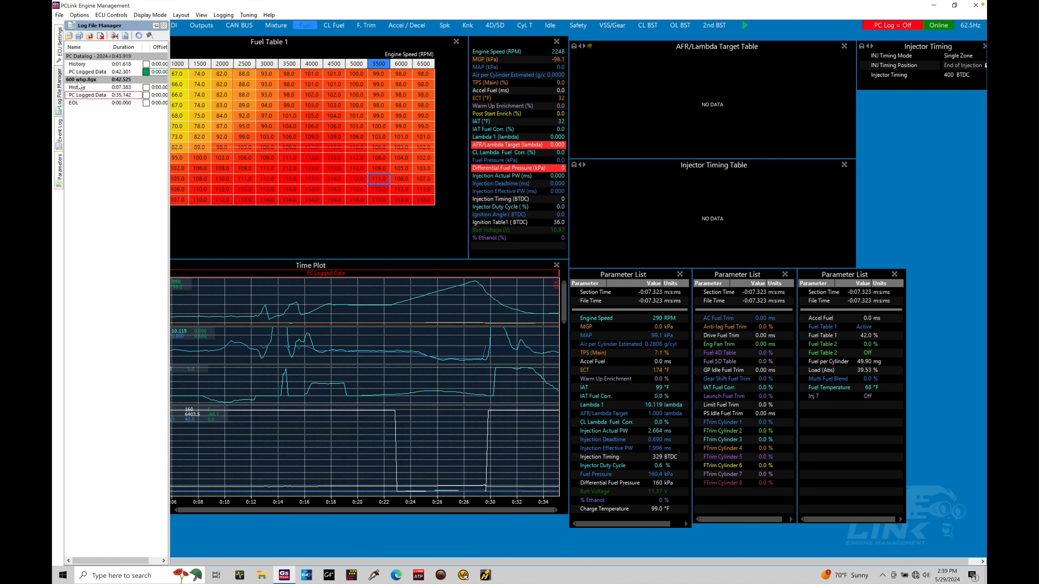
click(105, 73)
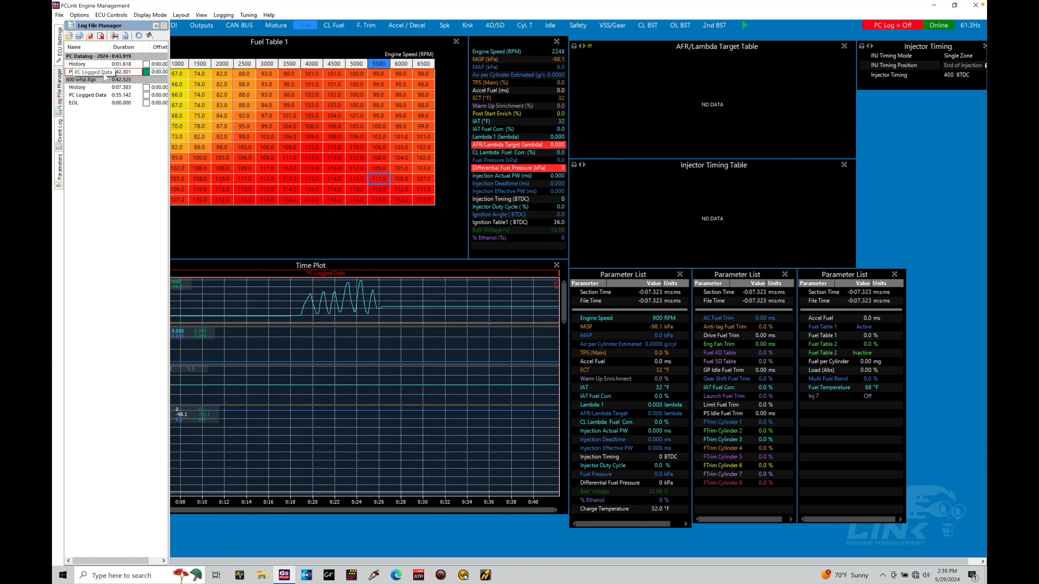
click(103, 95)
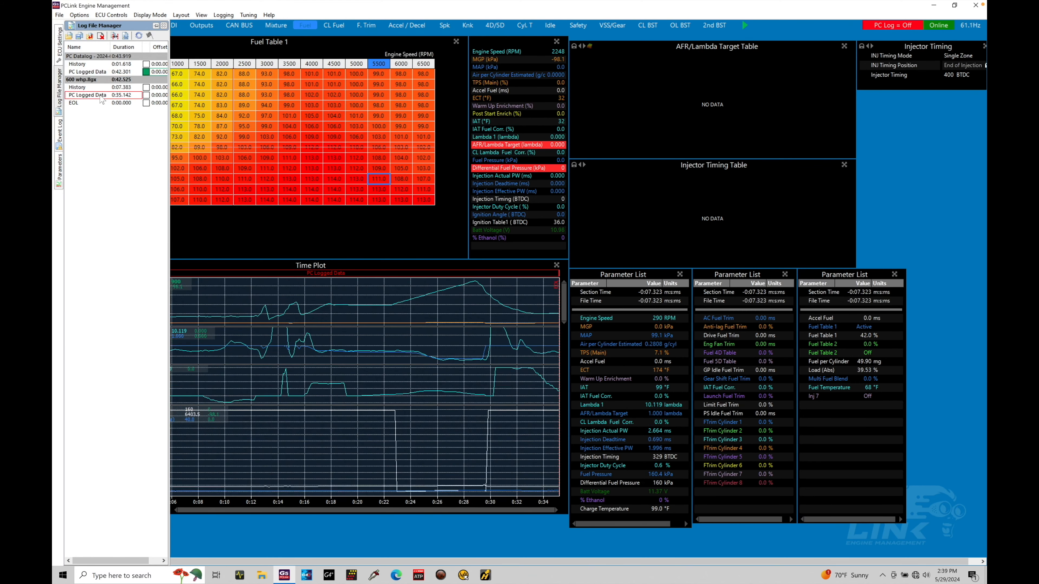
click(103, 74)
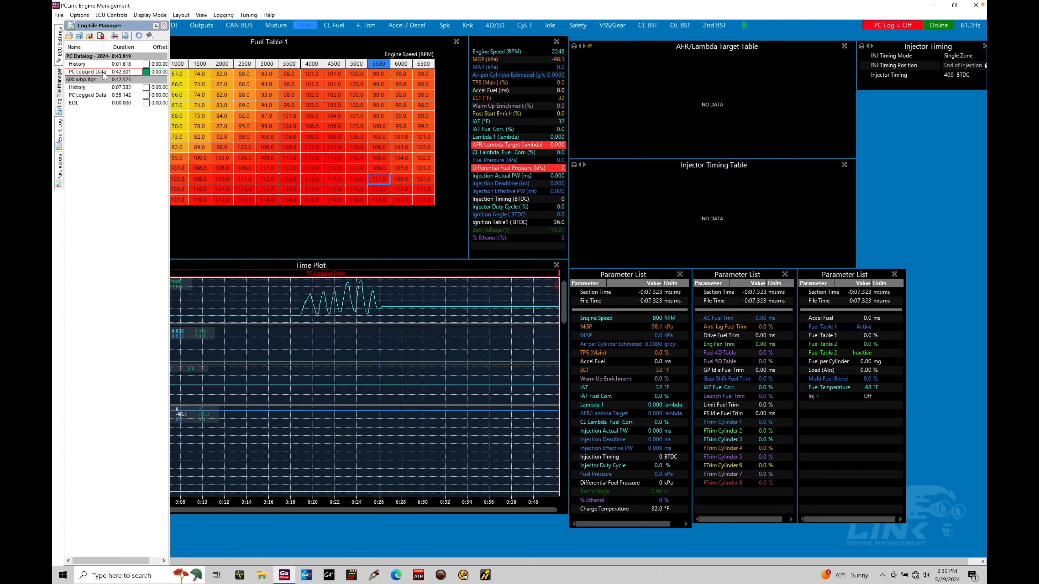
click(104, 94)
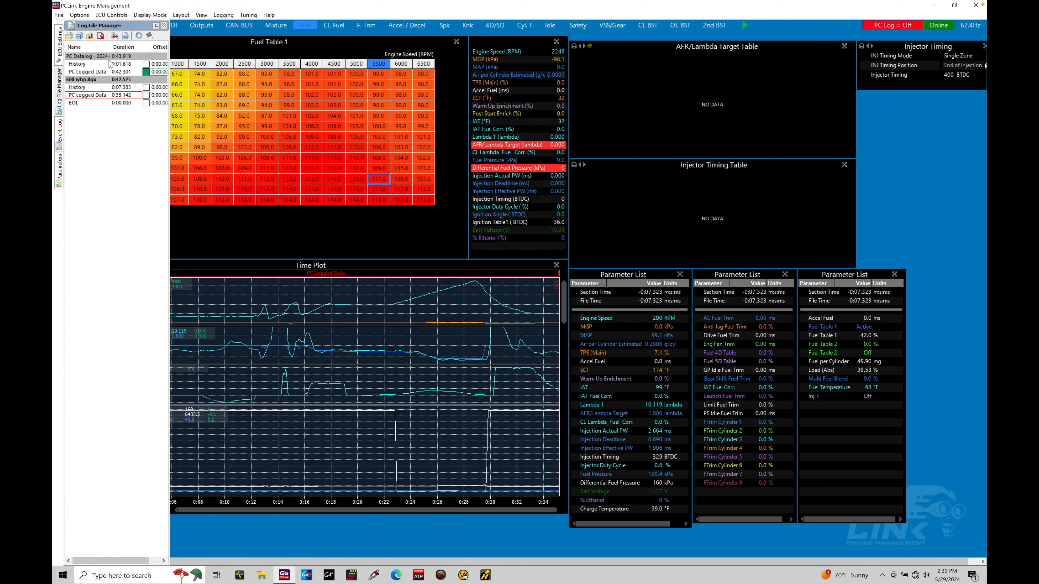
Close the PC Datalog file and display the PC Logged Data section of the 600 whp log
double_click(108, 71)
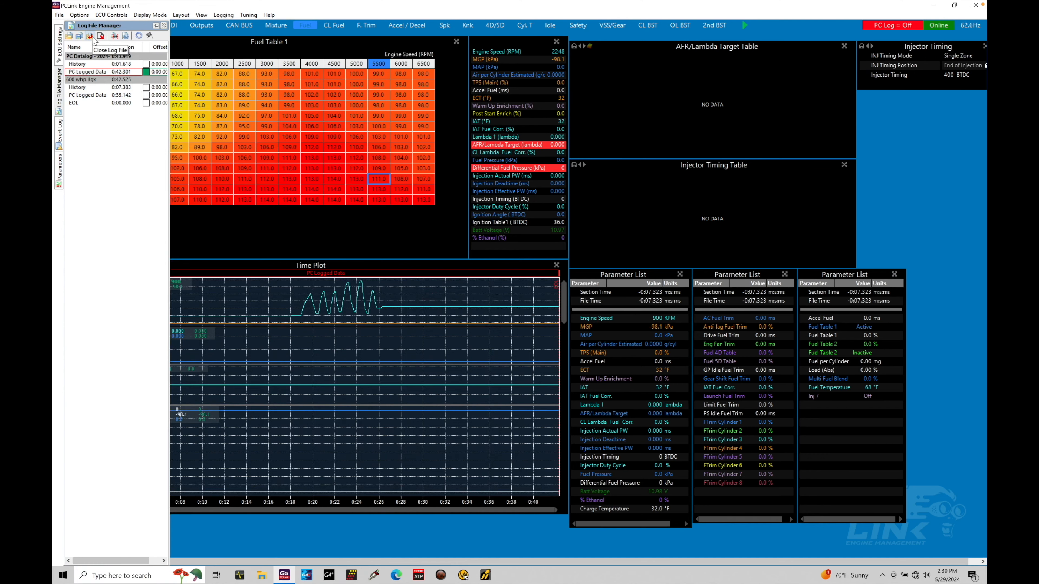
click(93, 39)
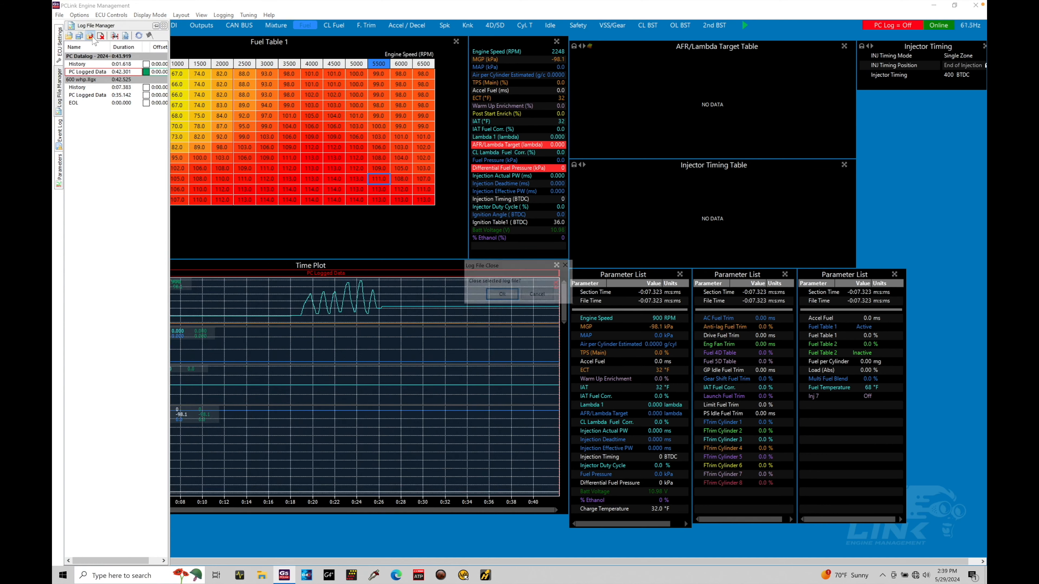
click(510, 297)
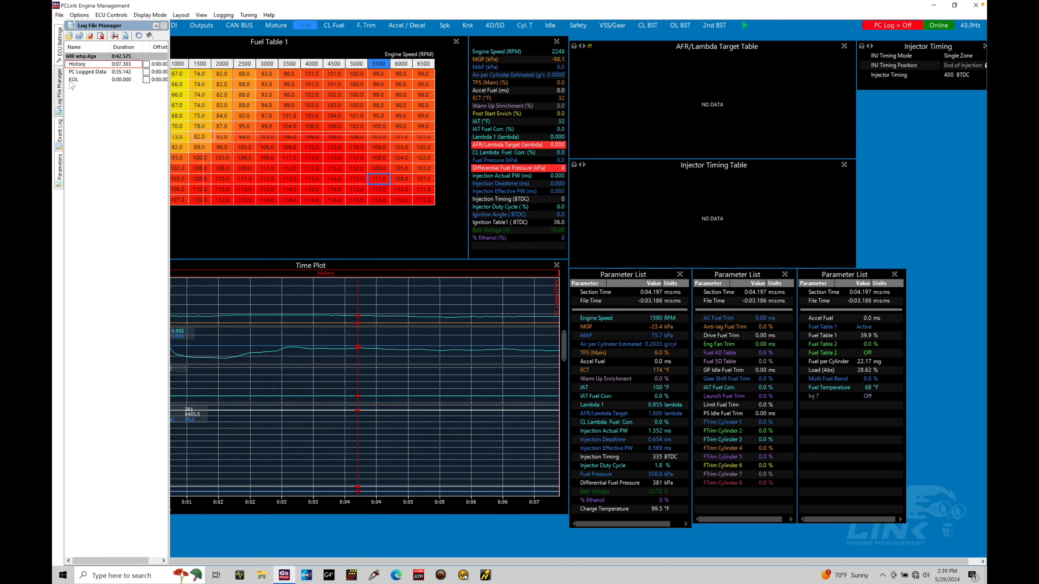
click(91, 72)
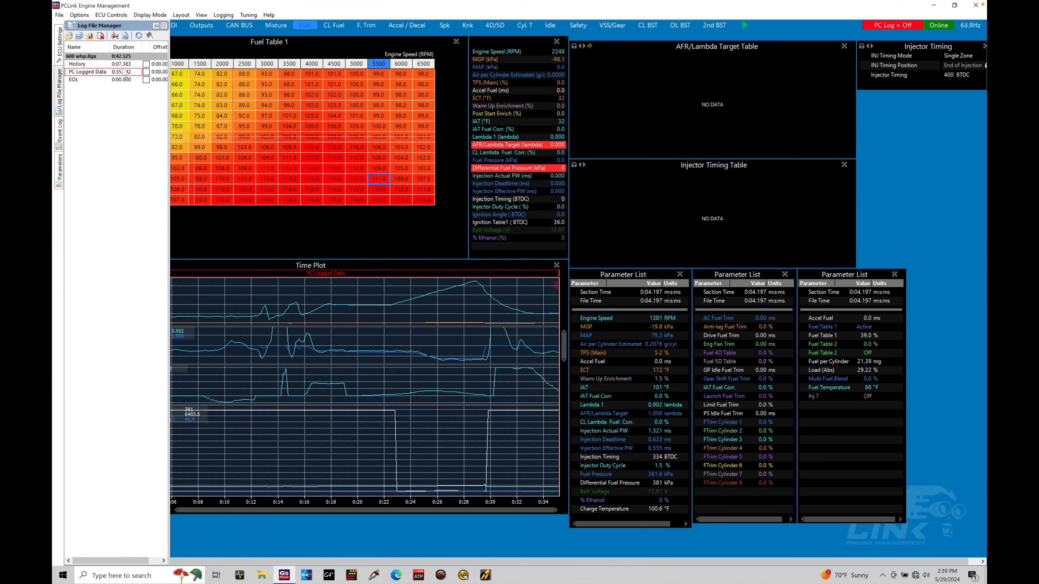
Review the Log File Details fields of the 600 whp log and leave them without saving changes
click(230, 17)
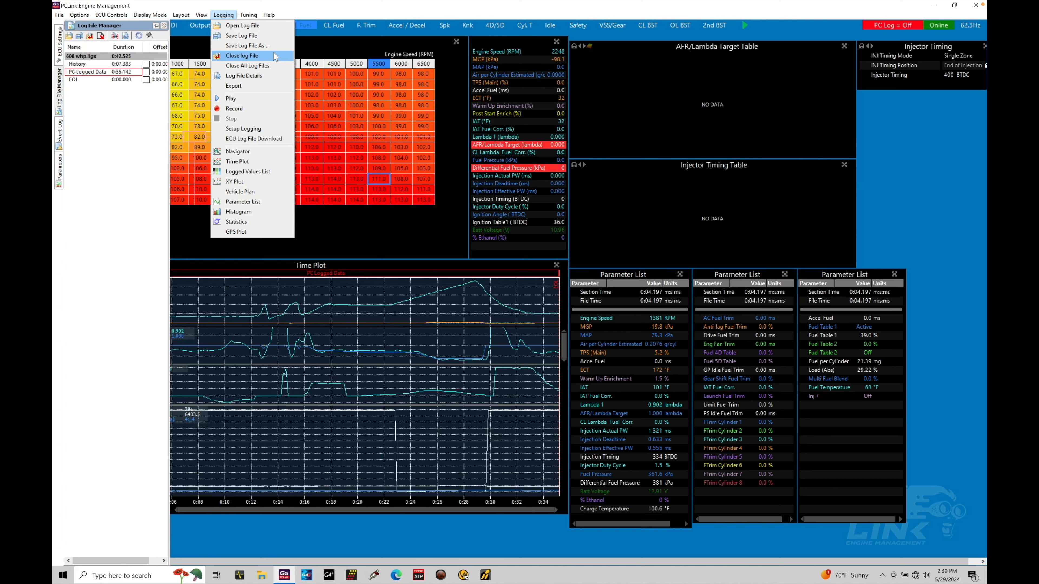
click(272, 78)
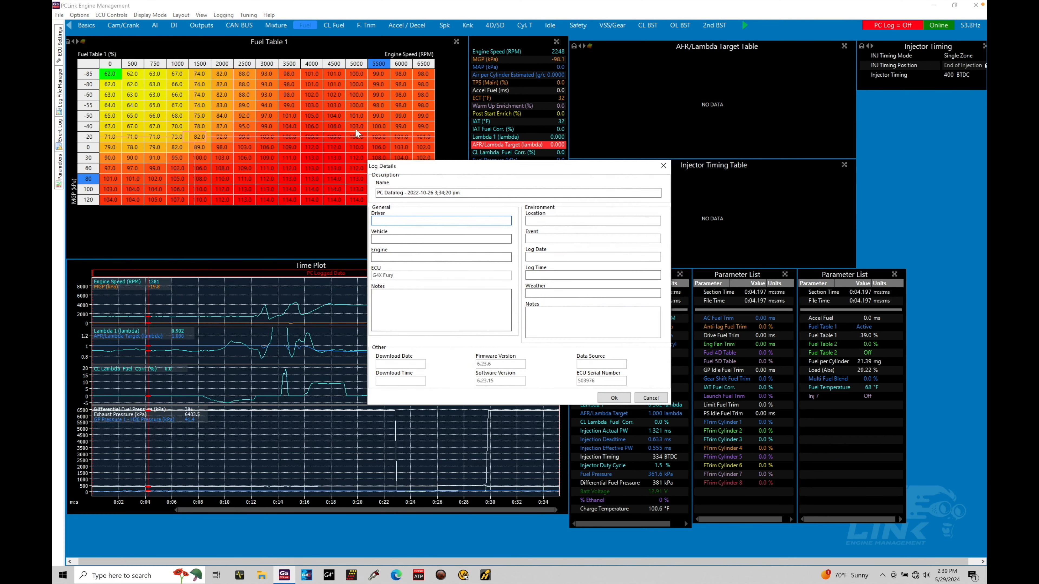
click(421, 222)
click(651, 398)
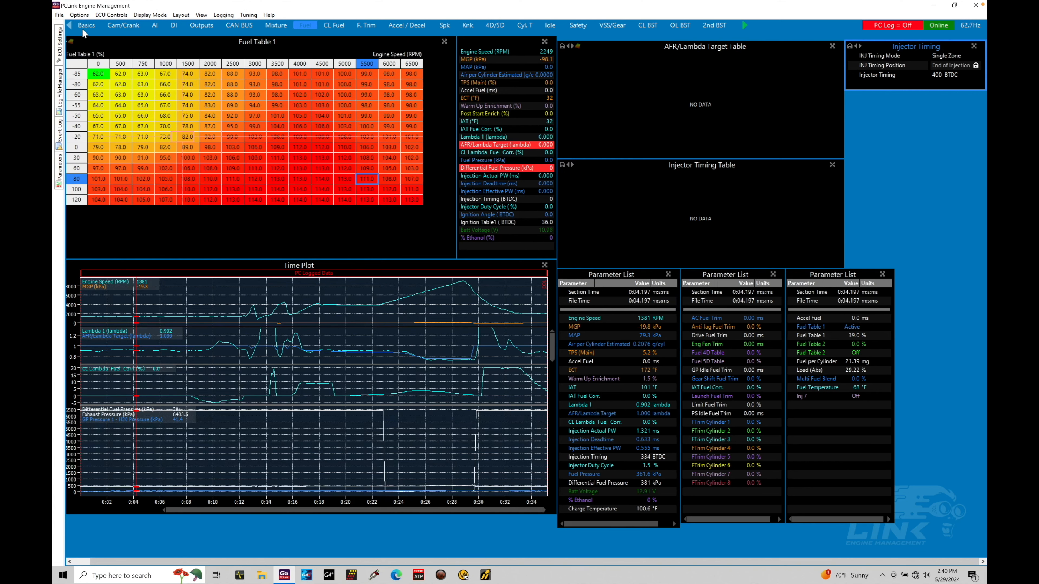
Read the calibration's memo with the engine and fuel system notes, then close it
click(60, 15)
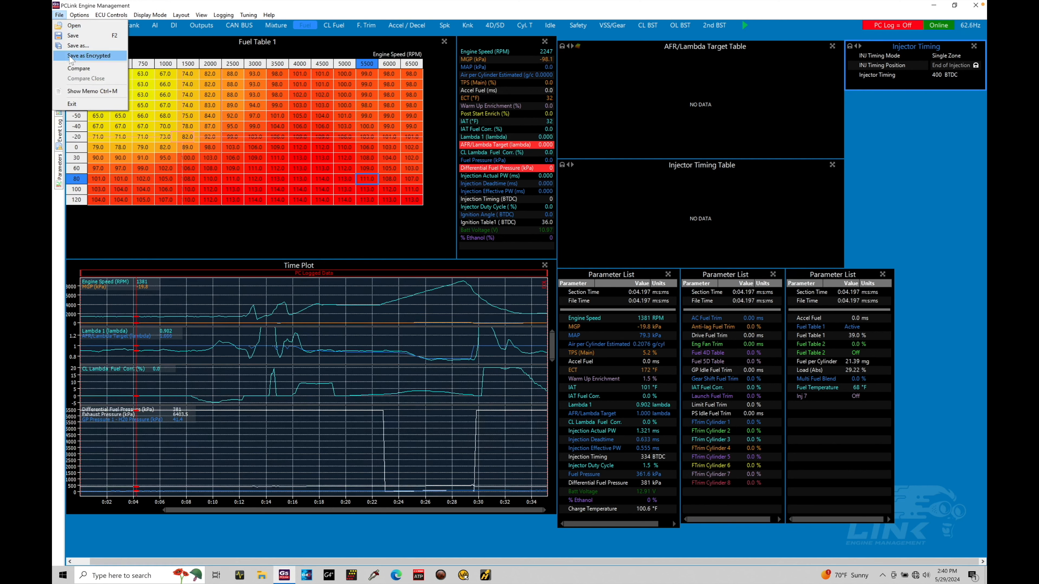
click(90, 91)
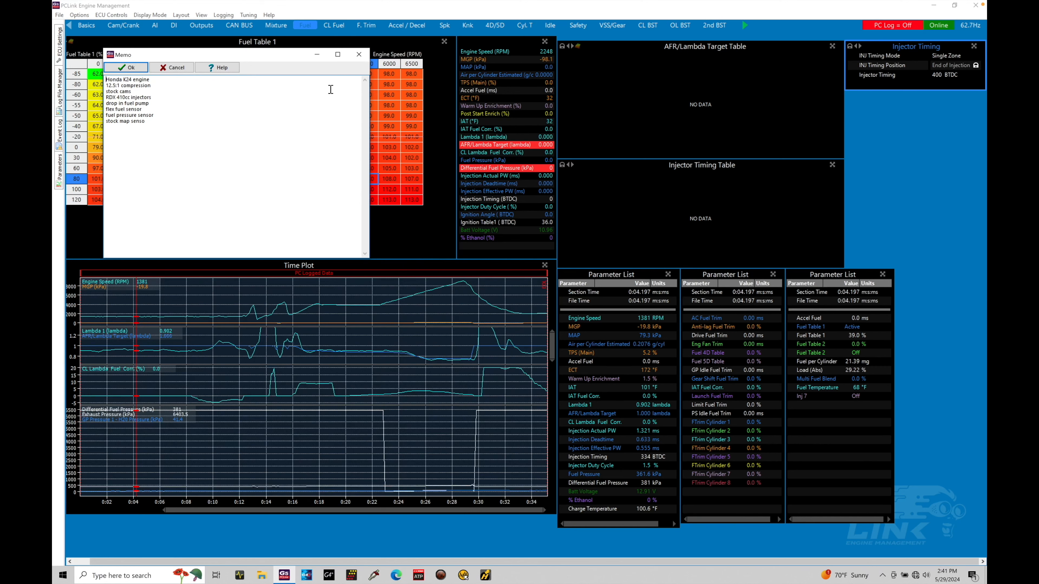
click(359, 54)
Record a new PC log for a few seconds and stop the recording
click(246, 16)
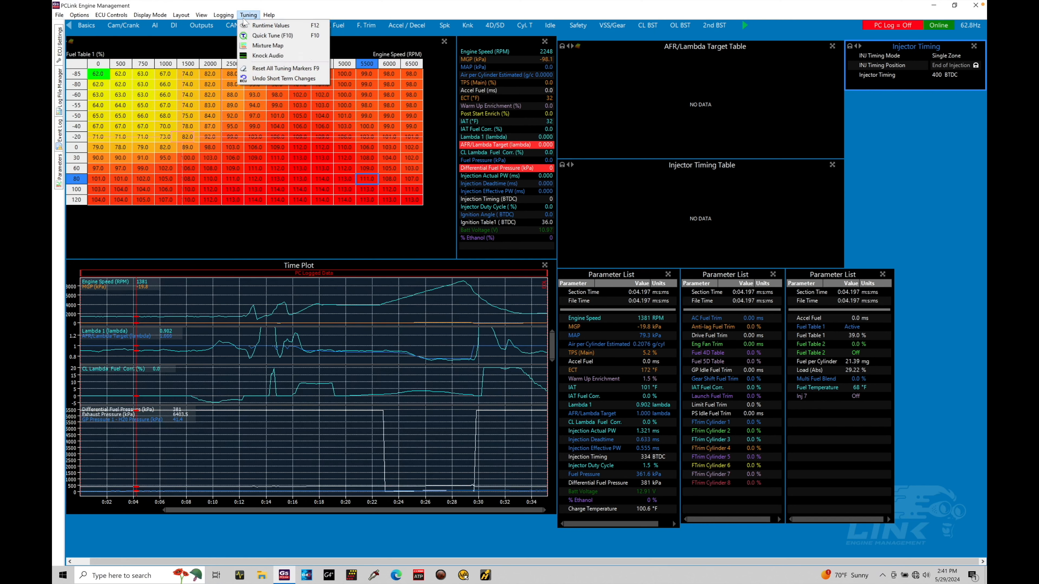
mouse_move(223, 15)
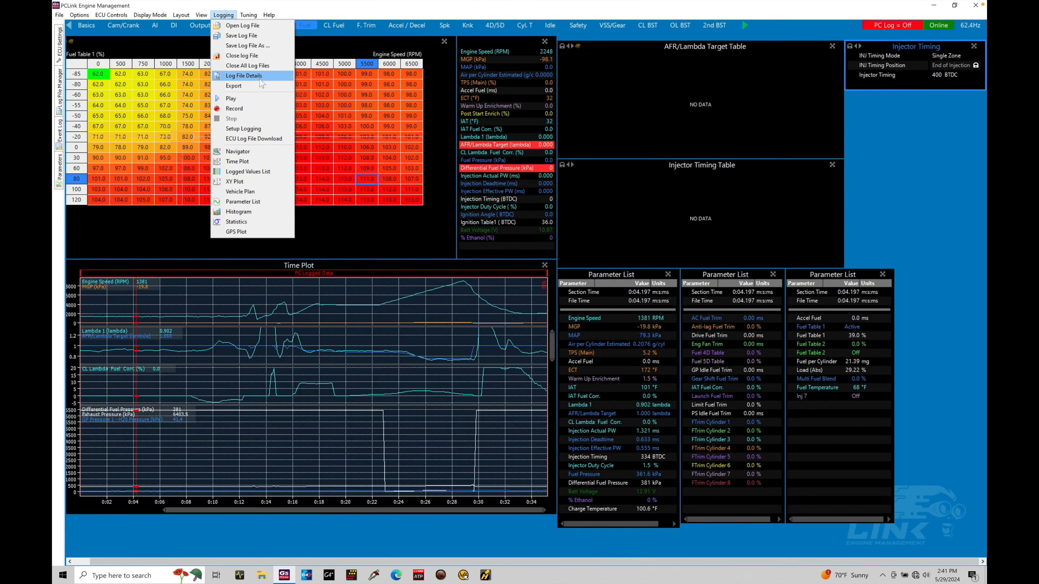
click(321, 105)
click(224, 16)
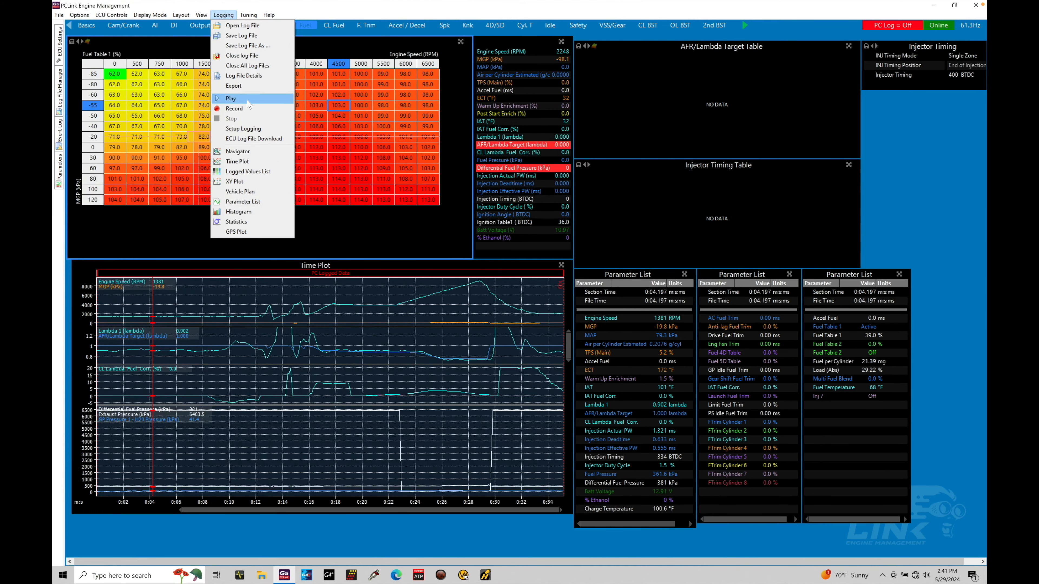
click(247, 108)
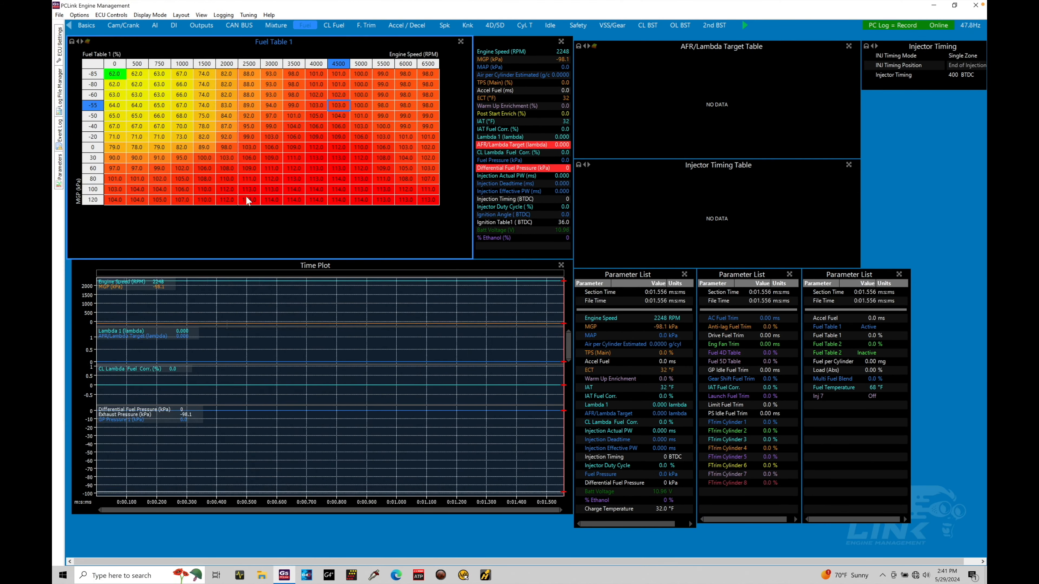
click(223, 15)
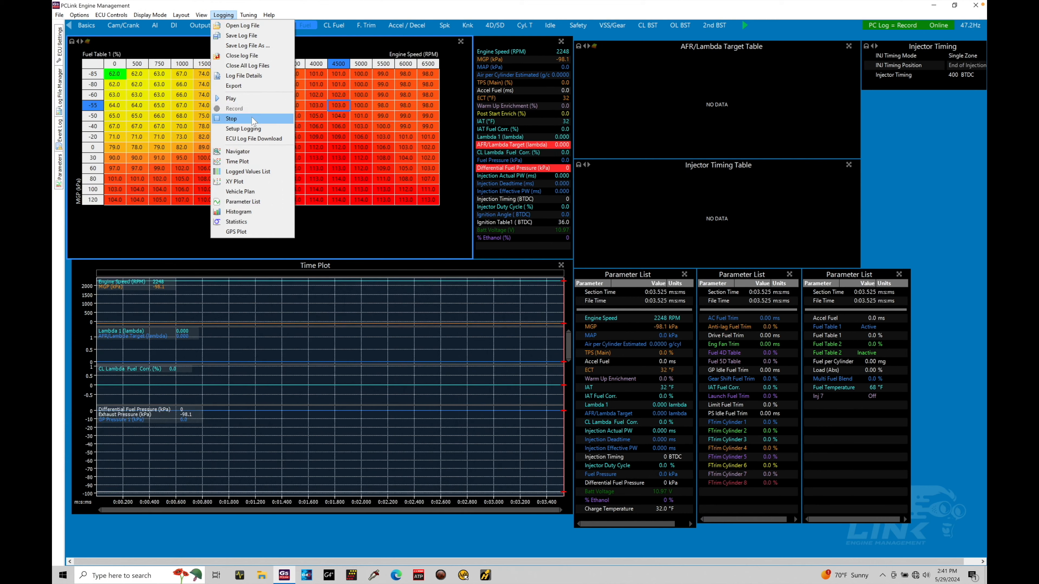
click(231, 118)
Review the Log File Details of the newly recorded log and accept them unchanged
click(223, 15)
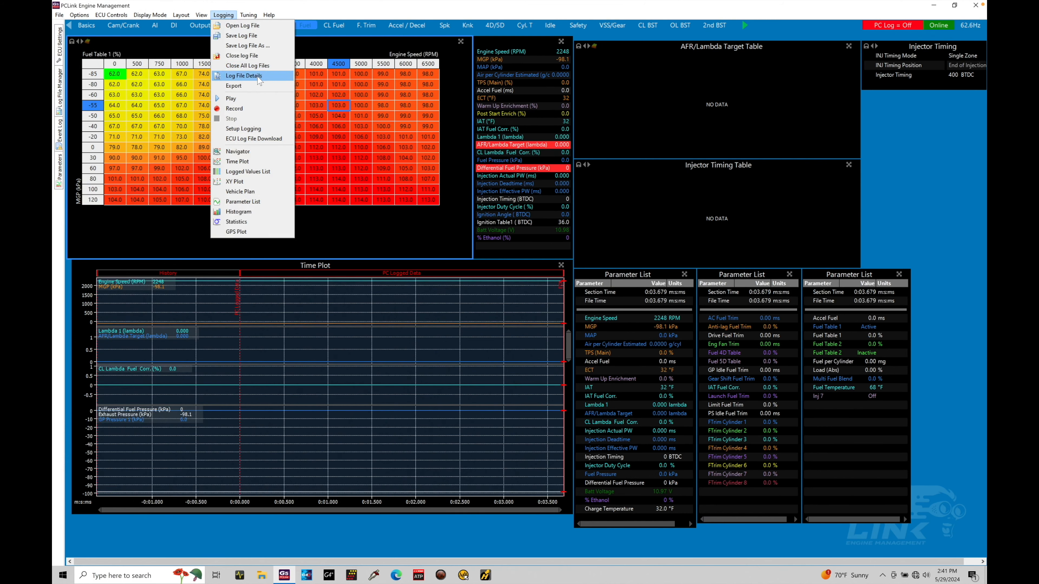
click(259, 77)
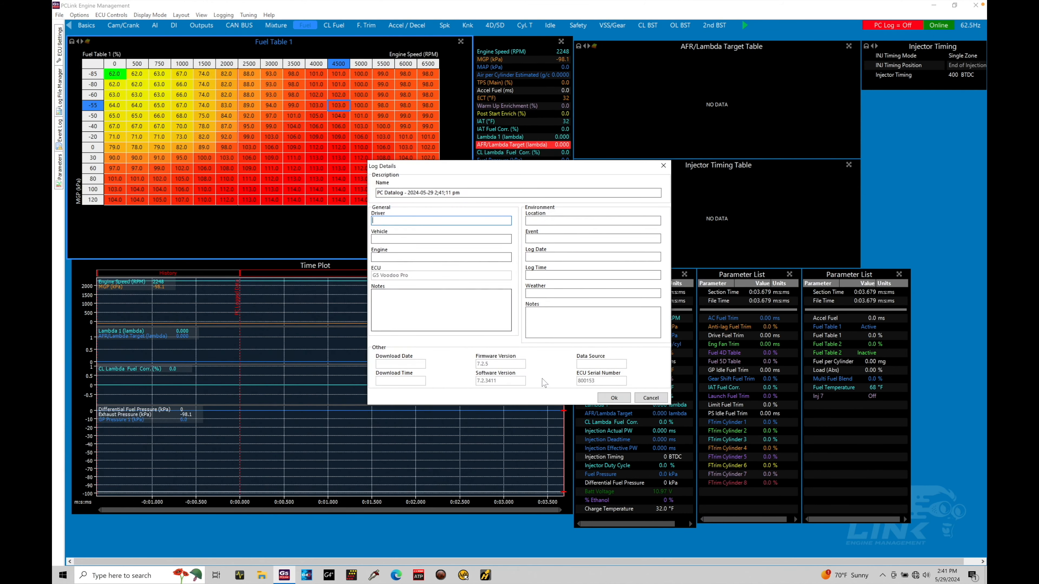
click(612, 398)
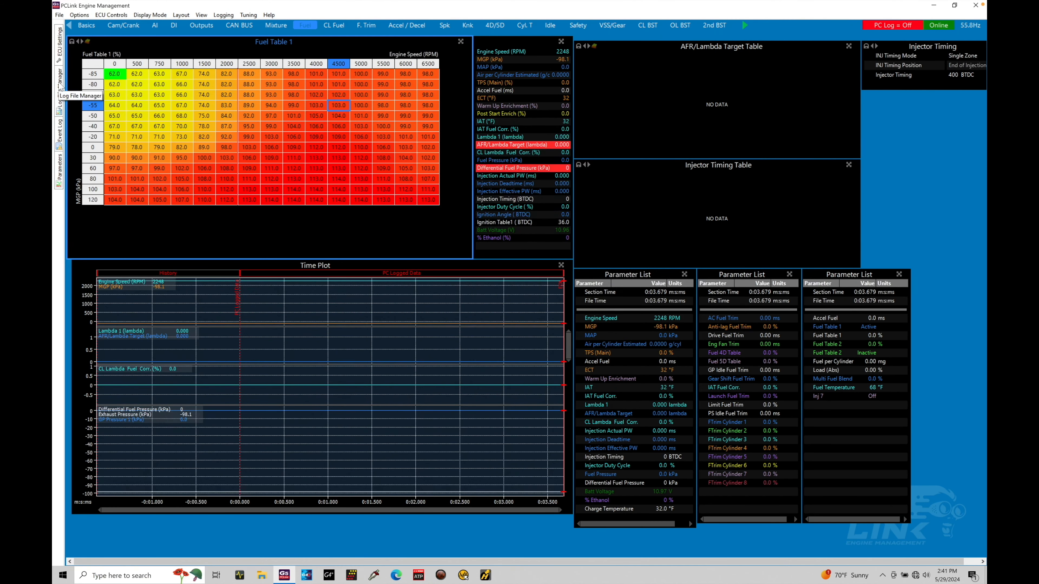
click(223, 15)
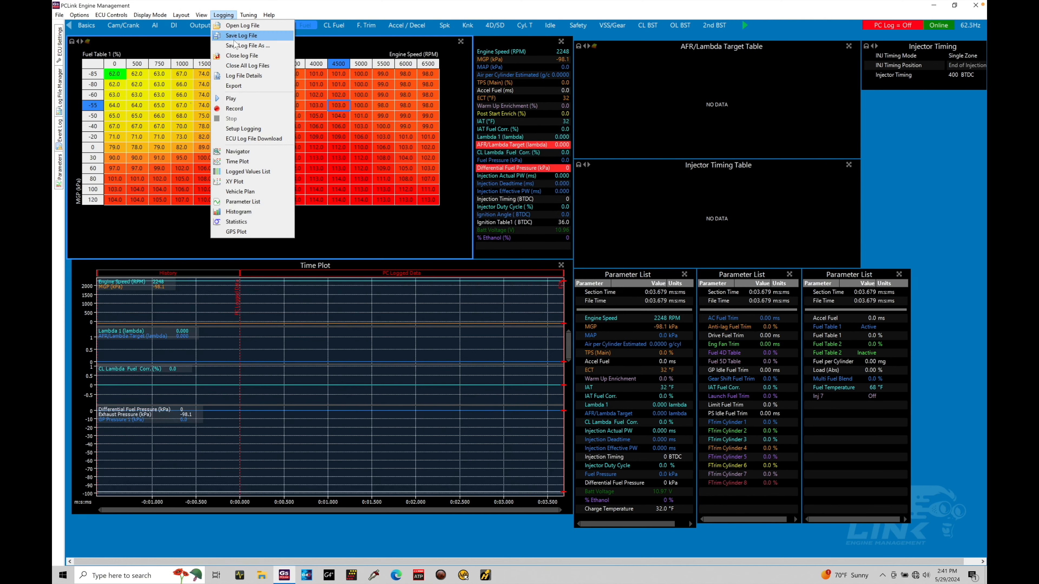
click(180, 116)
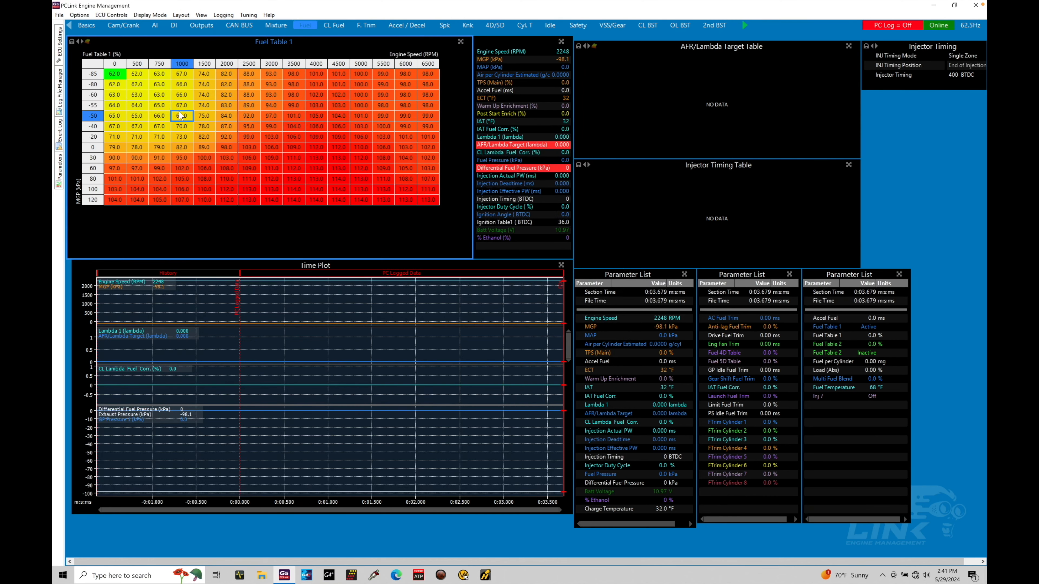